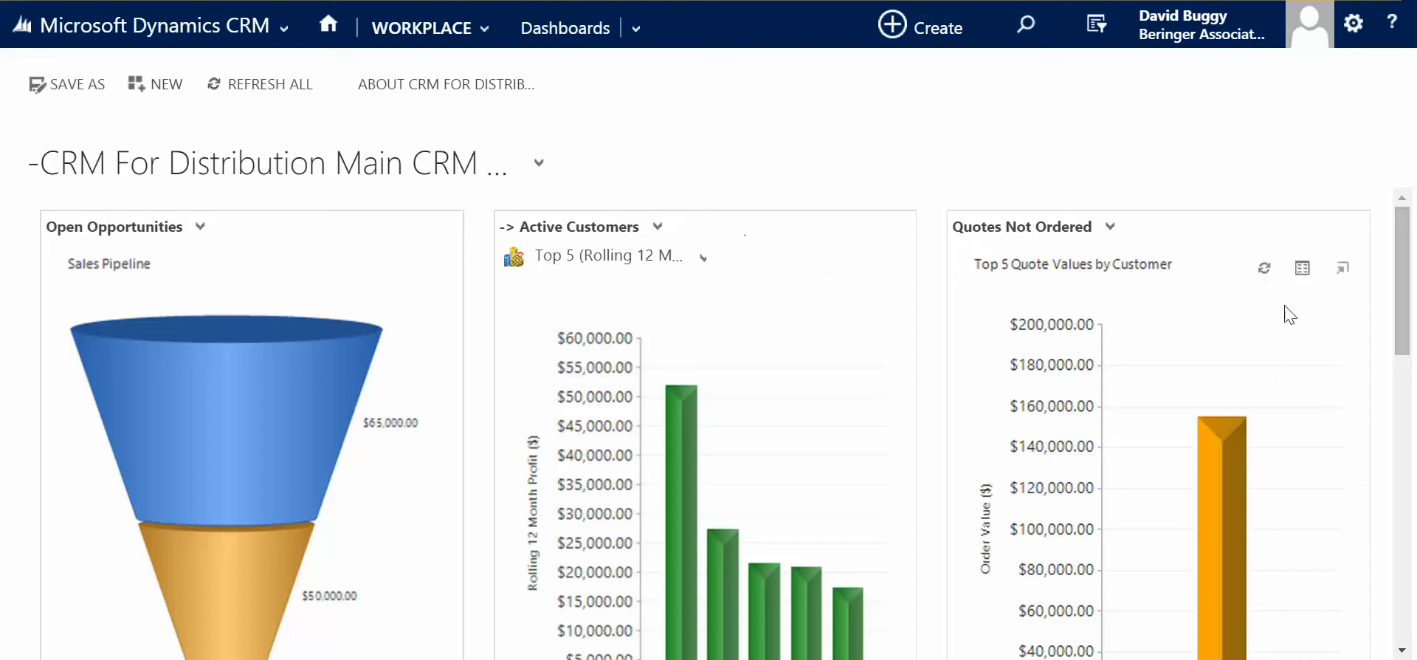
- Examine the sales pipeline, active customers, quotes and sales rep charts across the CRM For Distribution main dashboard
left_click_drag(1408, 237, 1405, 211)
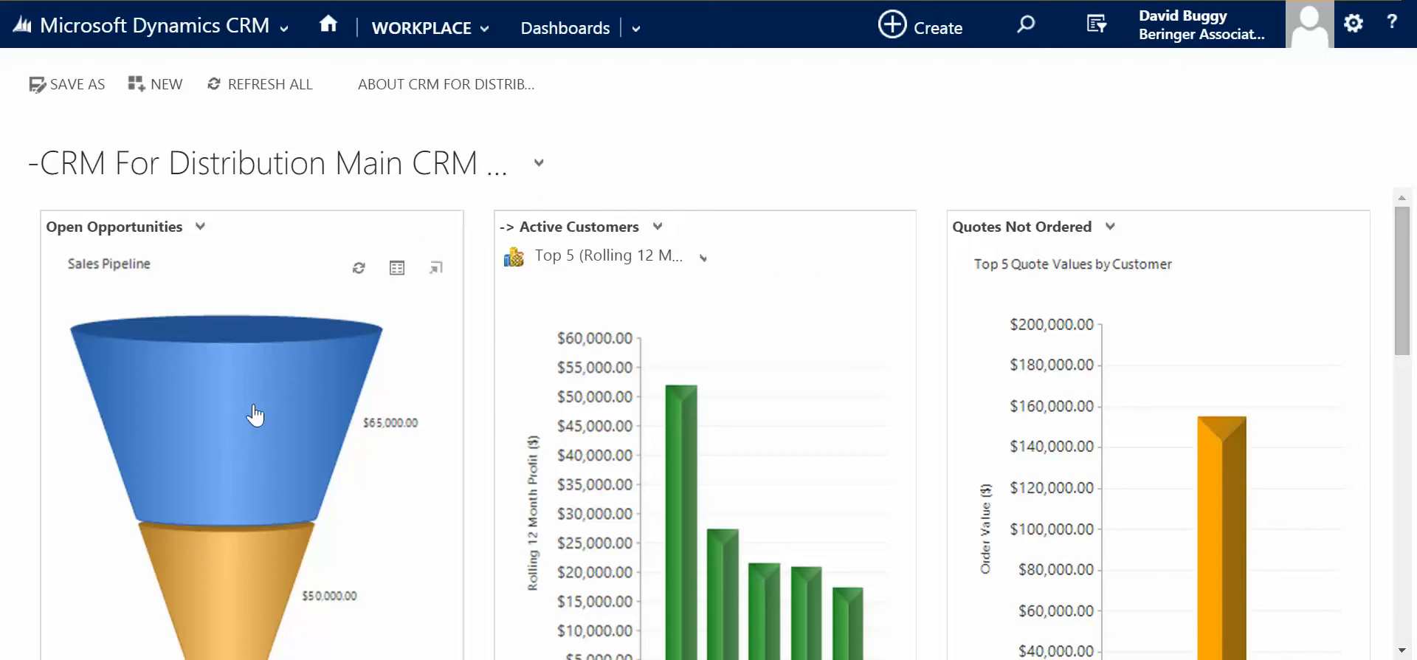
mouse_move(251, 418)
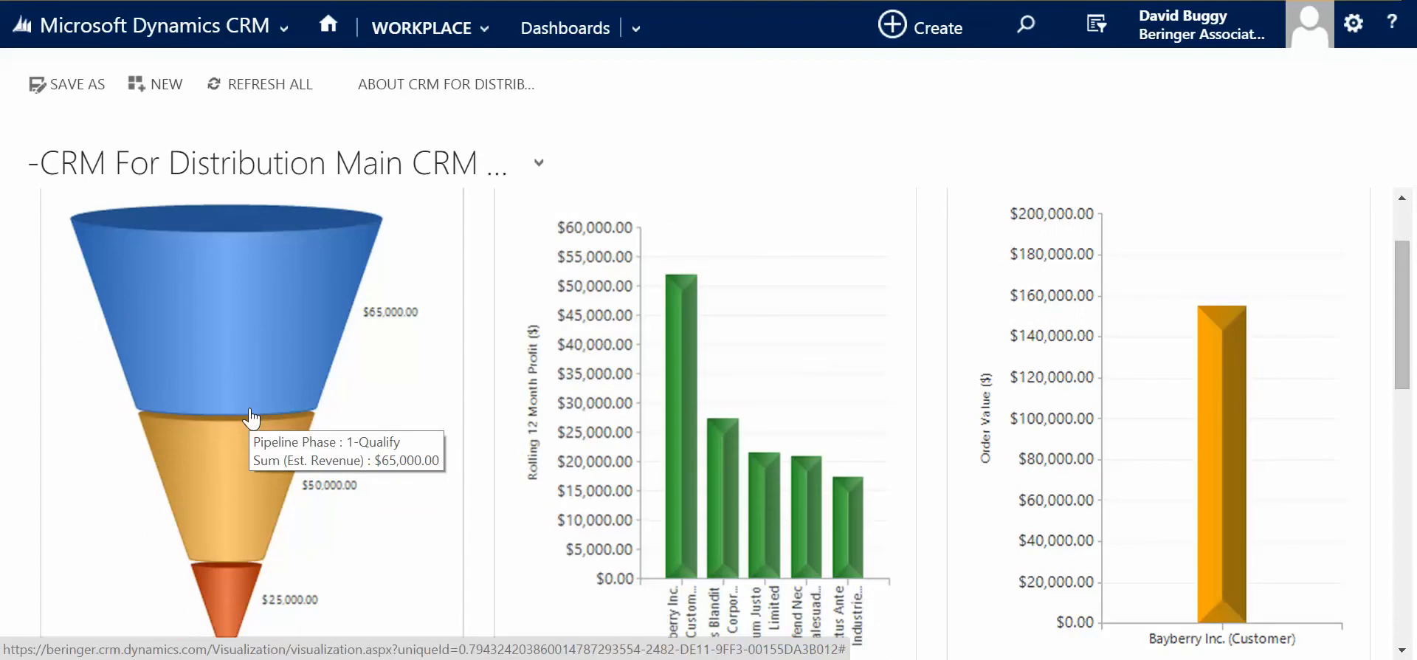
scroll(632, 336, "down", 3)
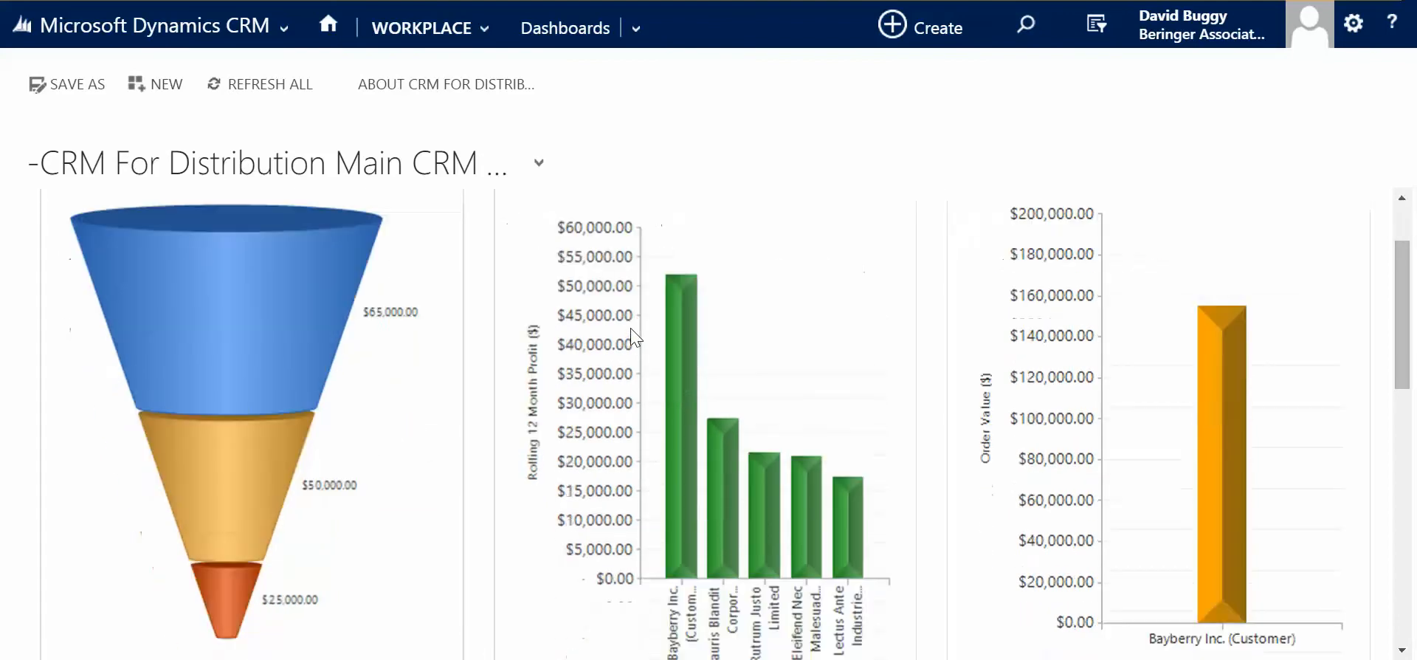
scroll(632, 336, "up", 3)
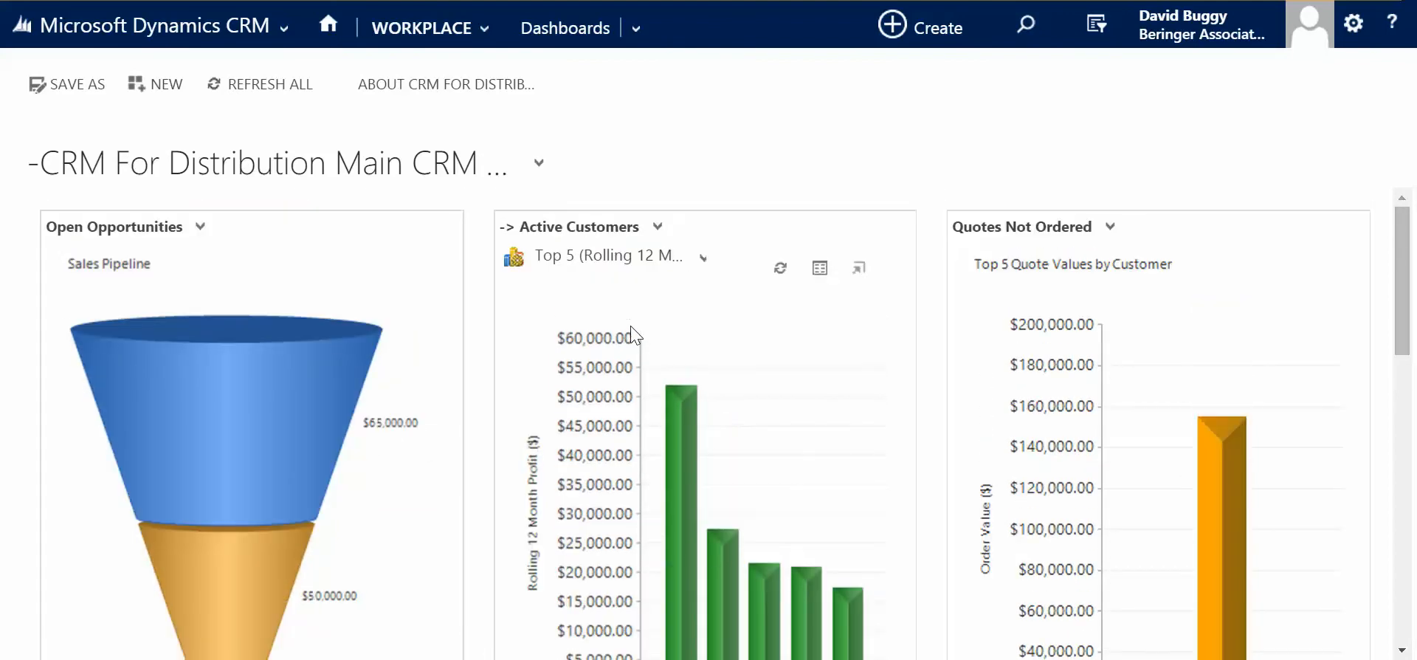
scroll(632, 336, "down", 3)
scroll(632, 336, "up", 3)
scroll(632, 335, "down", 6)
scroll(632, 336, "up", 3)
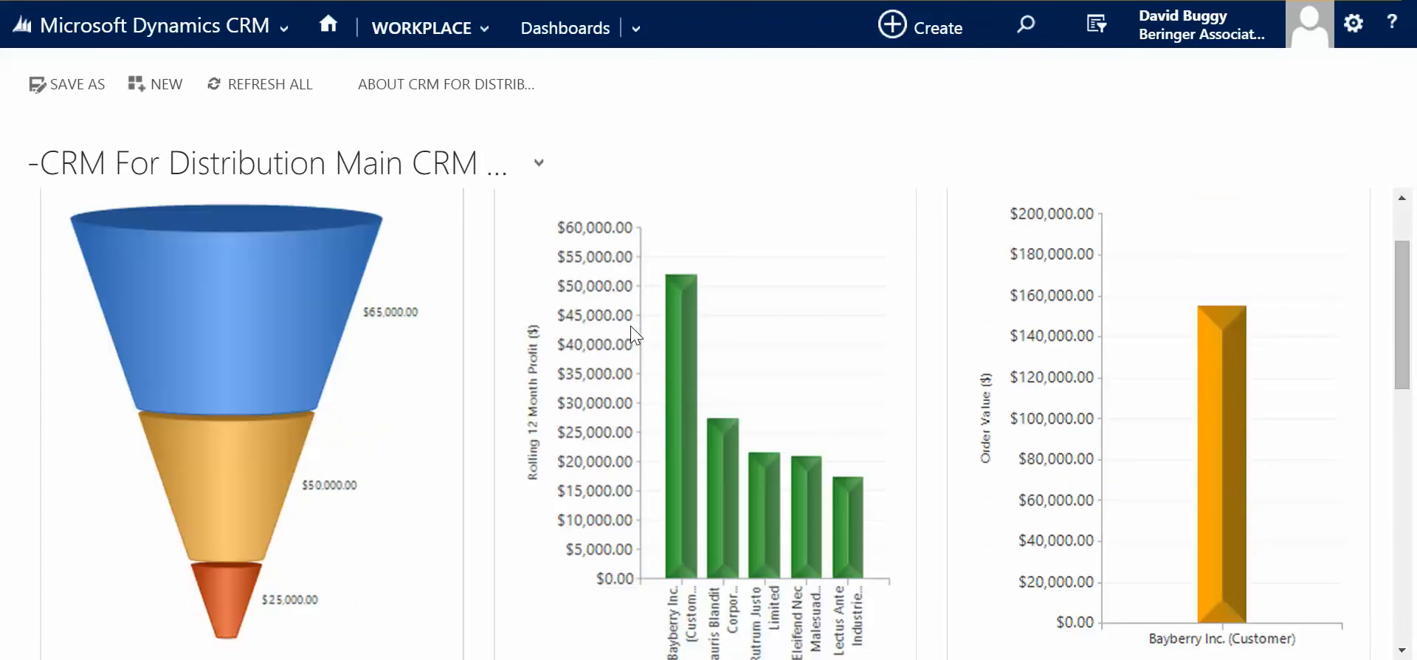
scroll(904, 328, "up", 3)
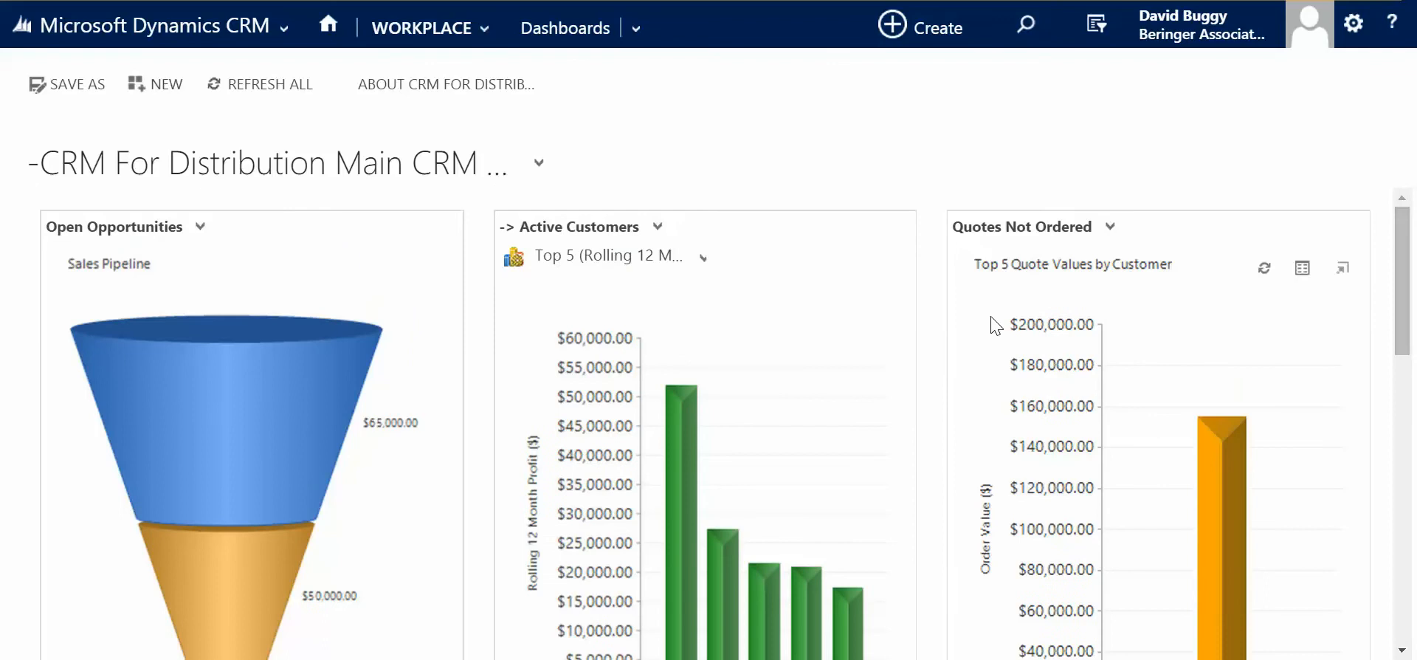
scroll(996, 325, "down", 6)
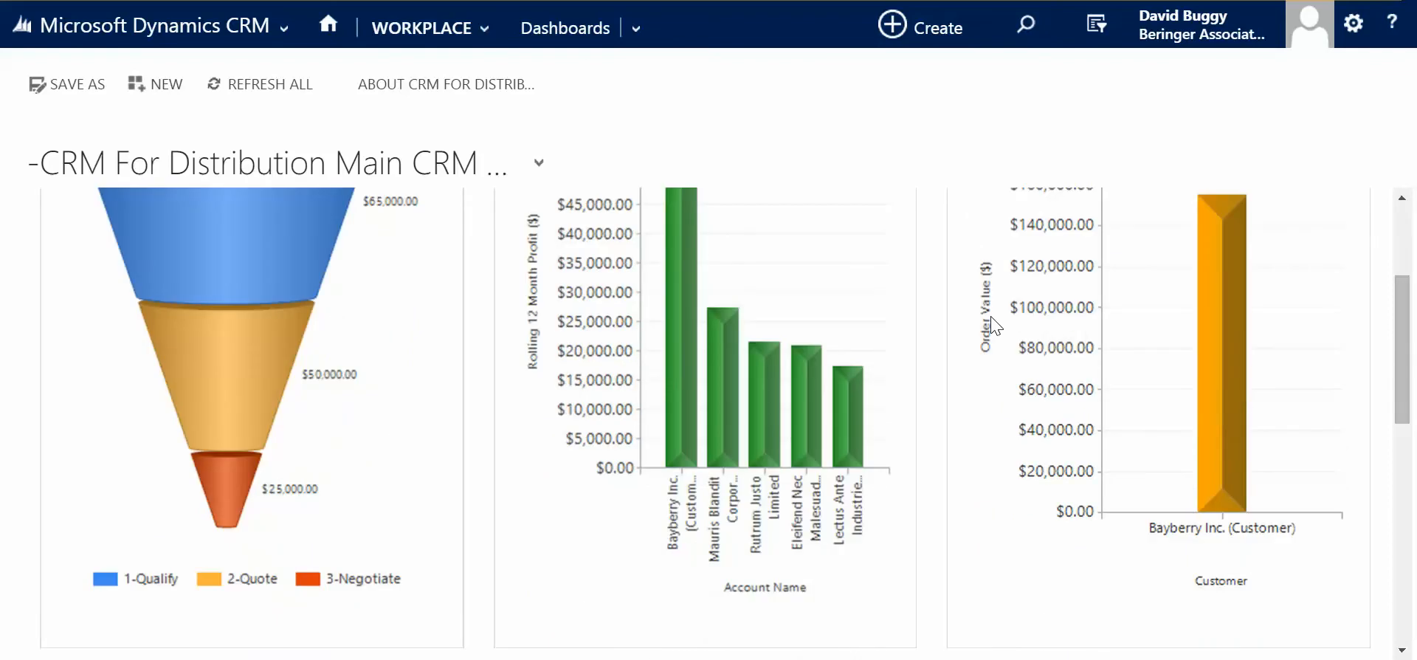
scroll(996, 325, "up", 6)
scroll(995, 324, "down", 20)
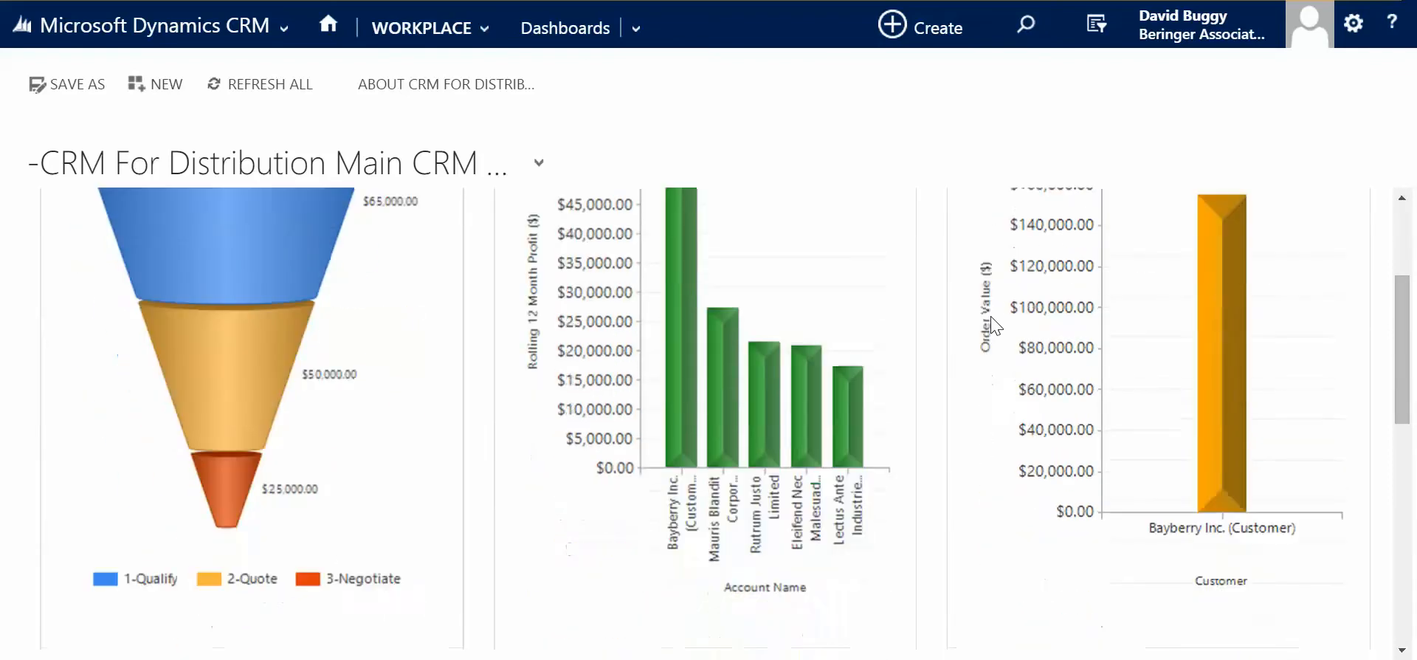
scroll(1032, 333, "up", 3)
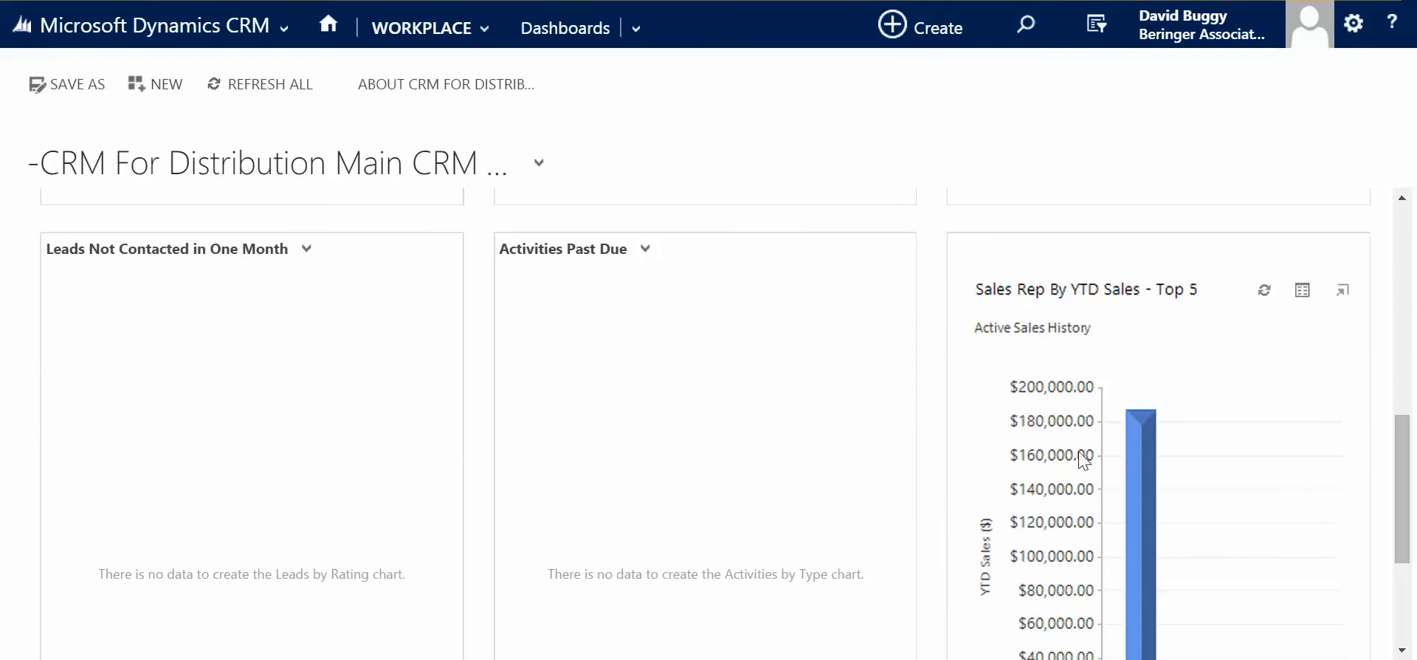
scroll(1080, 453, "up", 18)
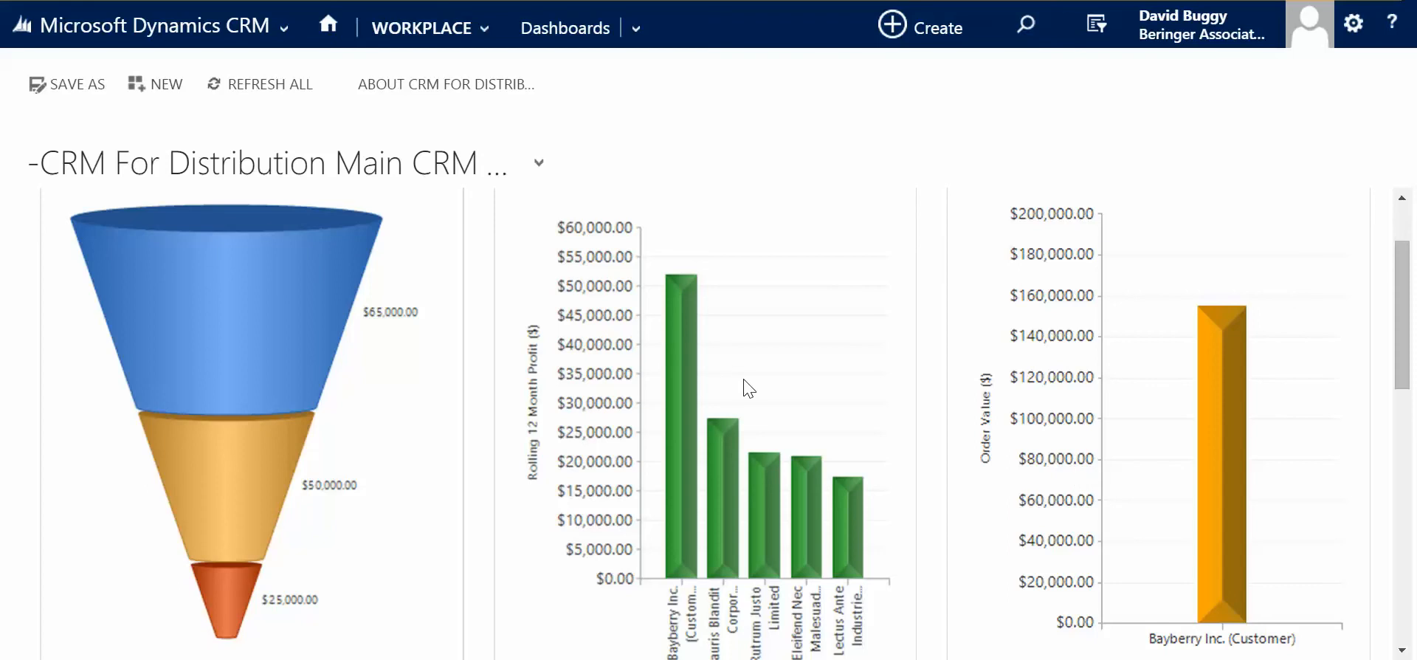
scroll(746, 378, "up", 3)
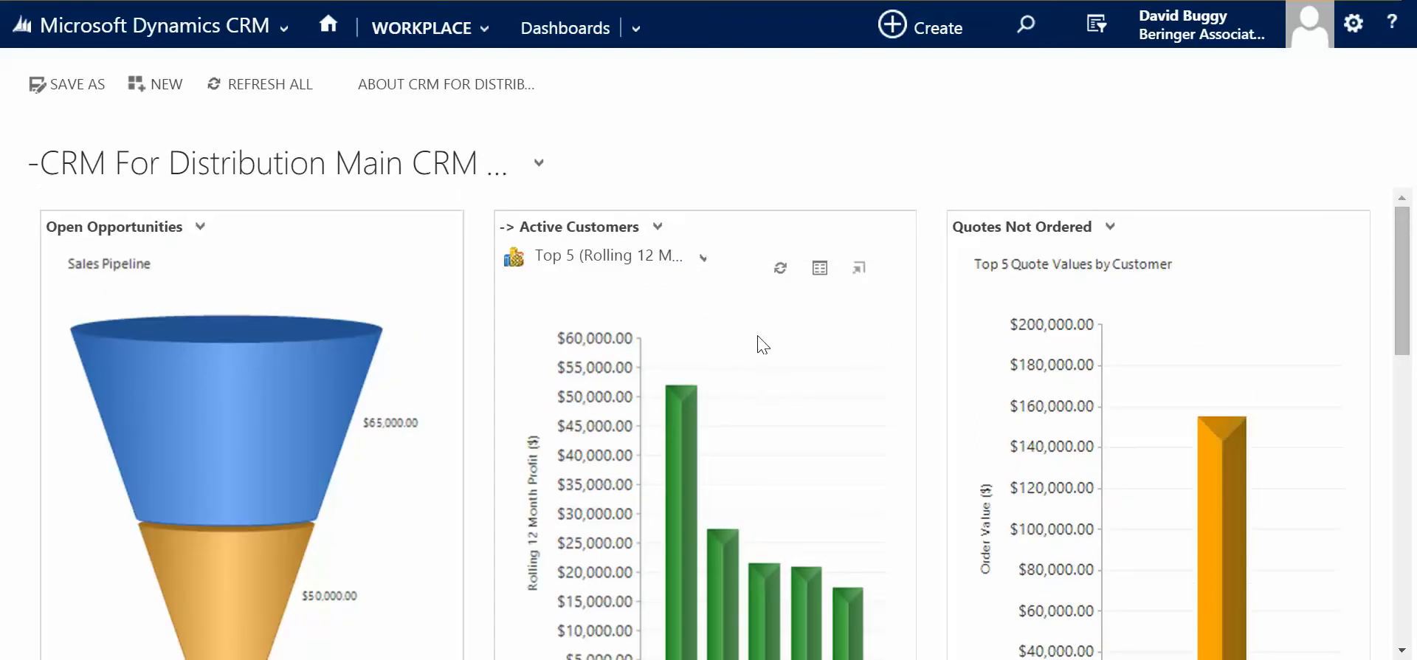
- Open the records behind the Active Customers chart in a separate window and close the reminder pop-ups
left_click(820, 269)
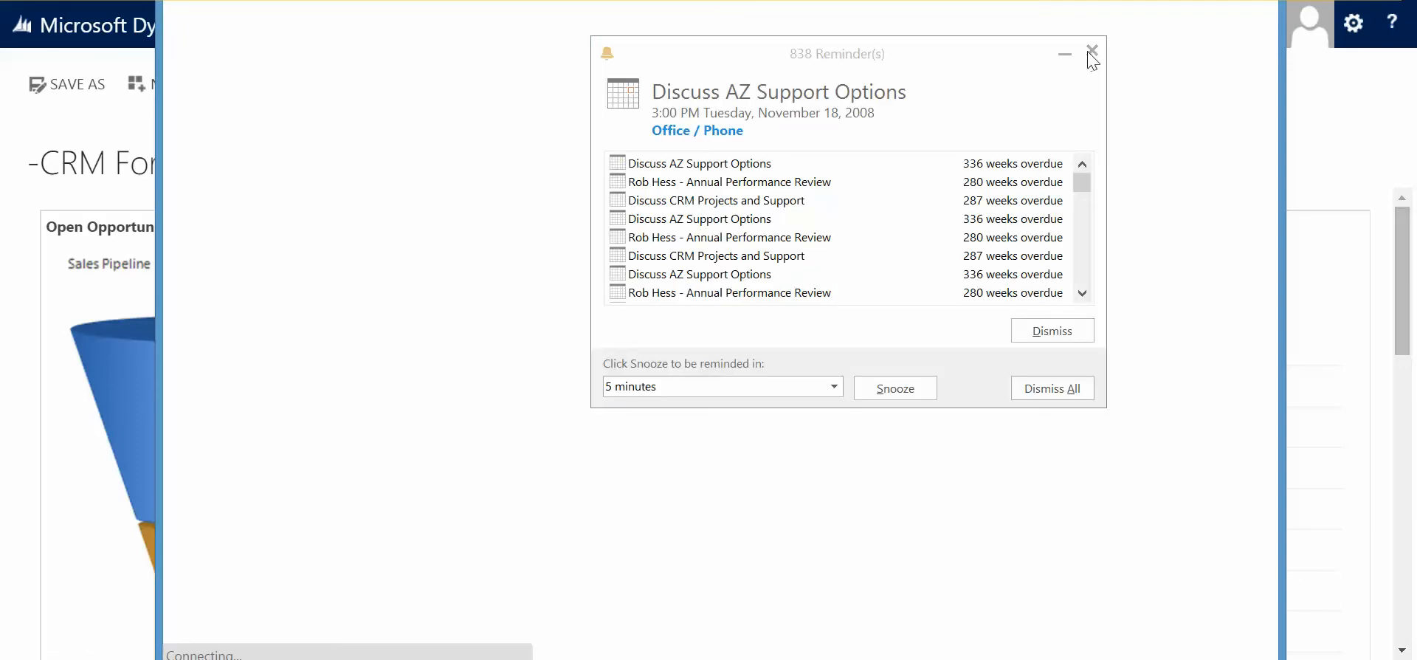
left_click(1091, 53)
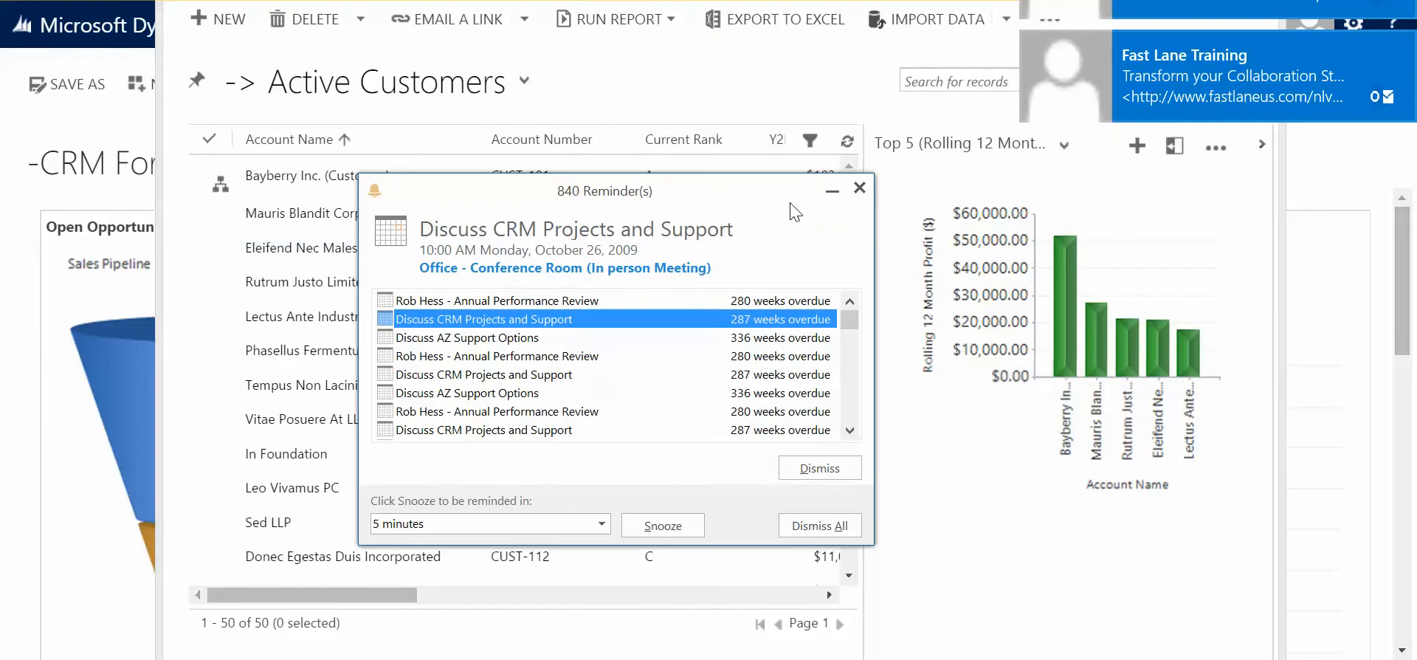
left_click(860, 188)
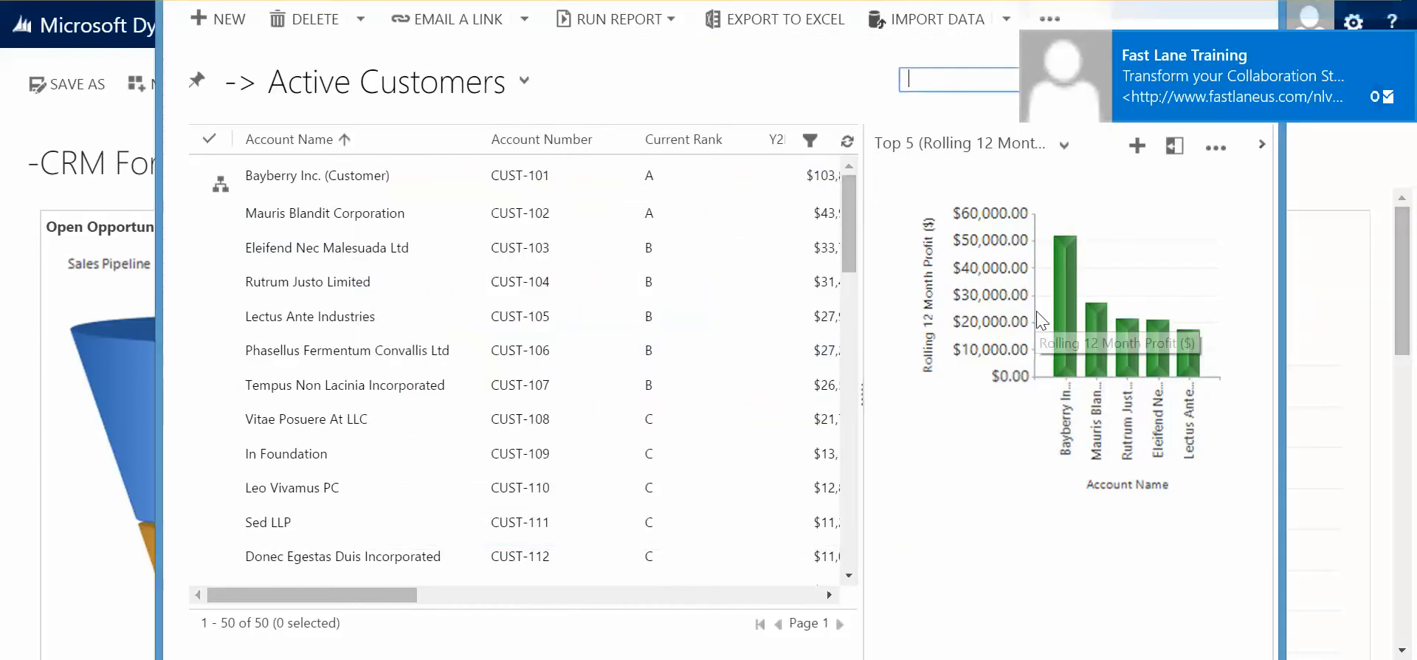
- Filter the Active Customers list by the Bayberry Inc. and Rutrum Justo Limited chart bars in turn, clearing each filter
left_click(1060, 293)
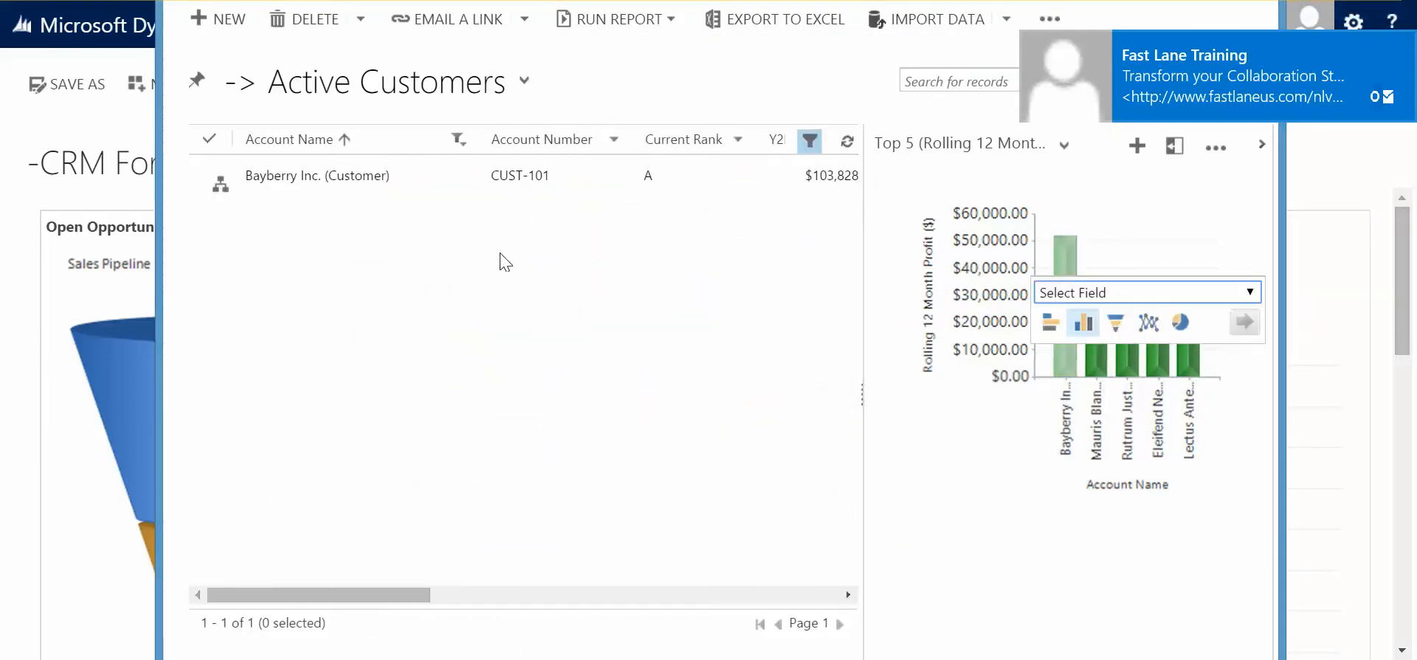
left_click(1091, 365)
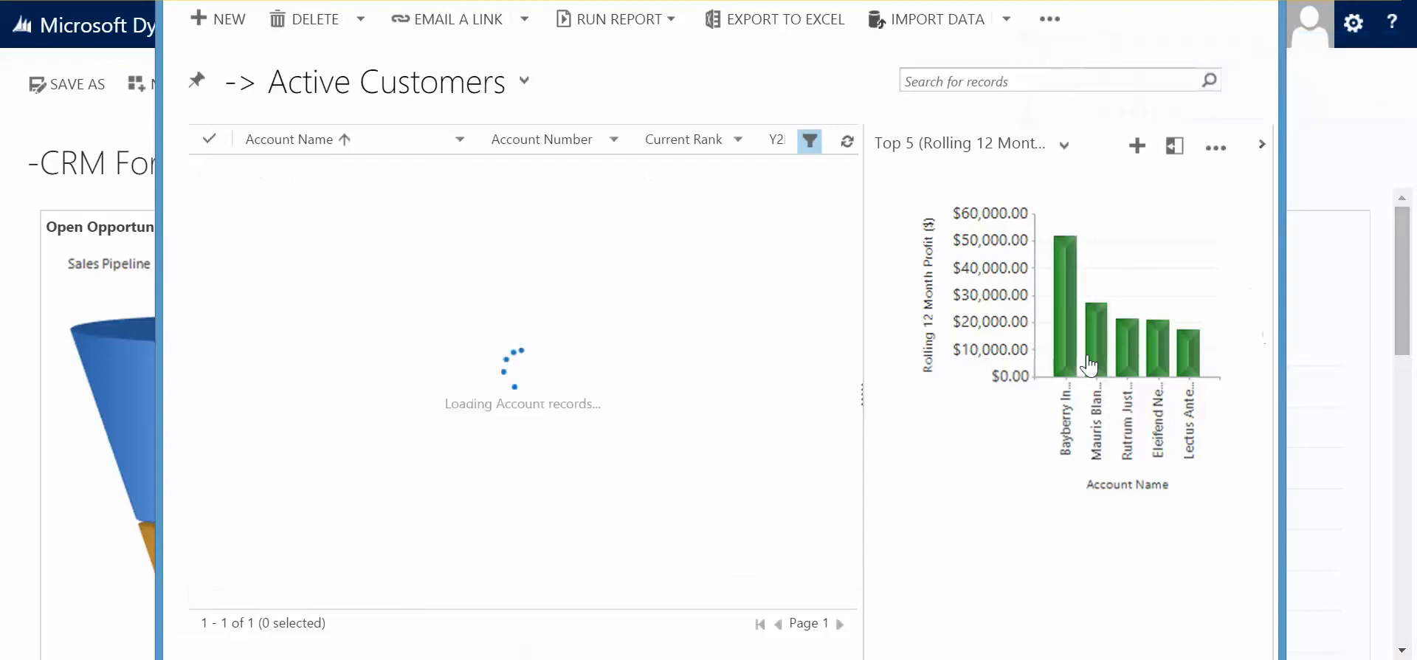
left_click(1127, 344)
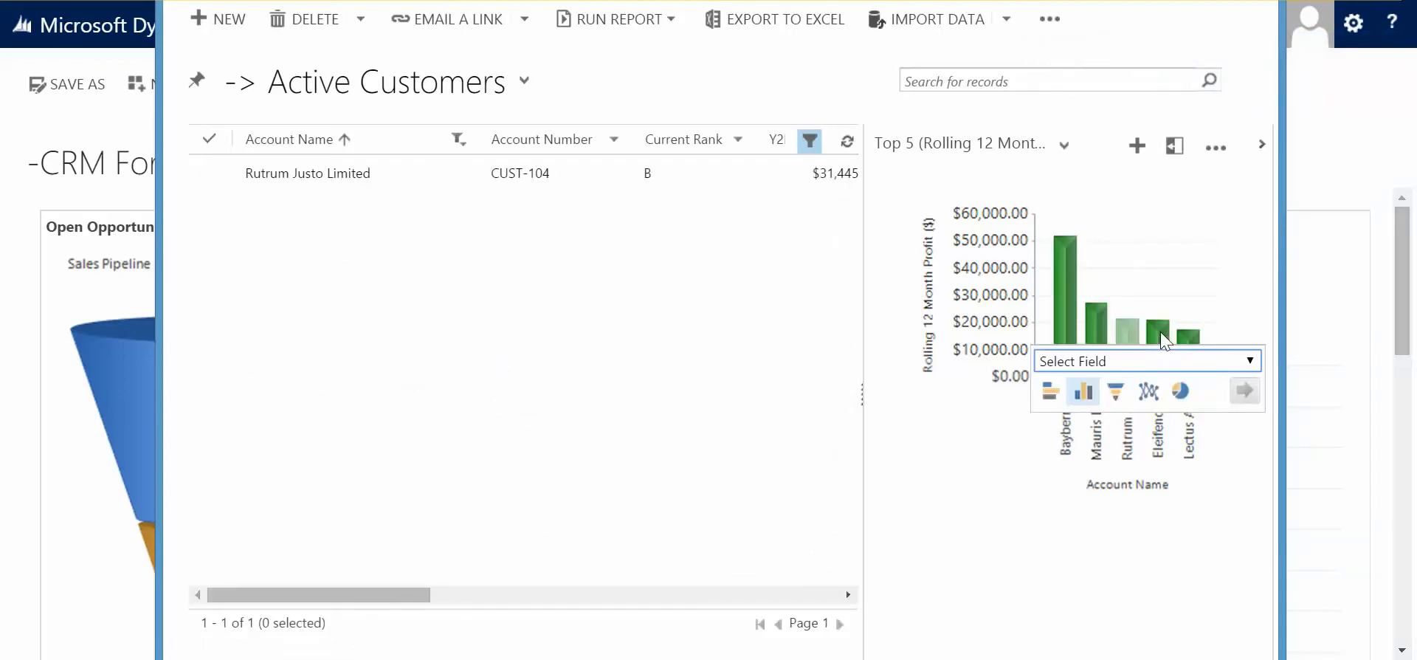
left_click(1163, 338)
mouse_move(1162, 338)
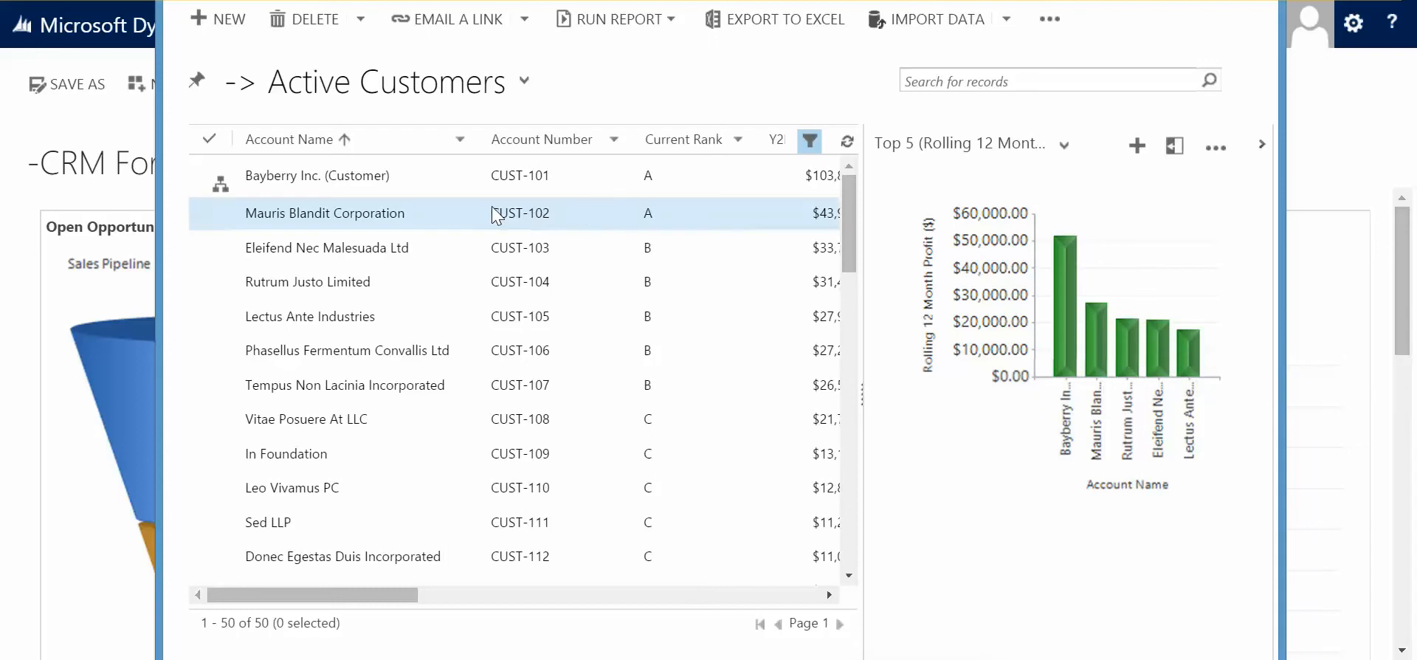
- Select Mauris Blandit Corporation in the customer list and close the list window to return to the dashboard
left_click(441, 214)
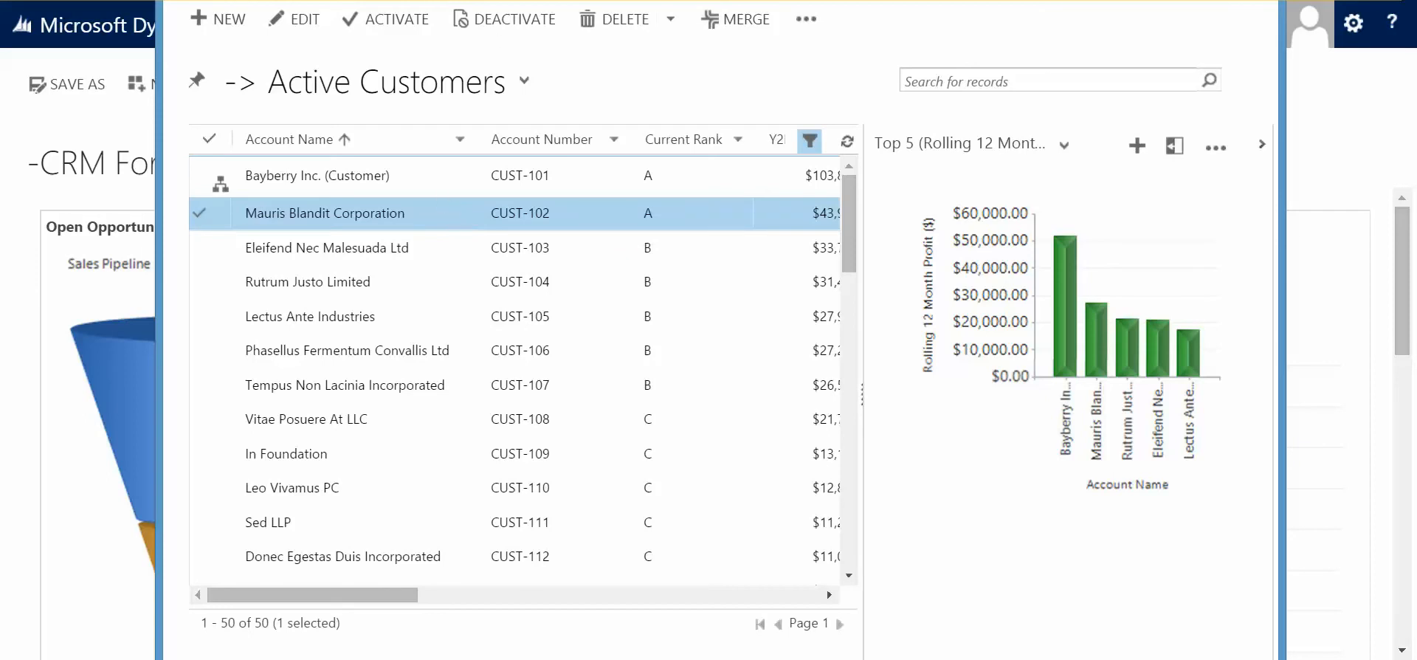
key("Escape")
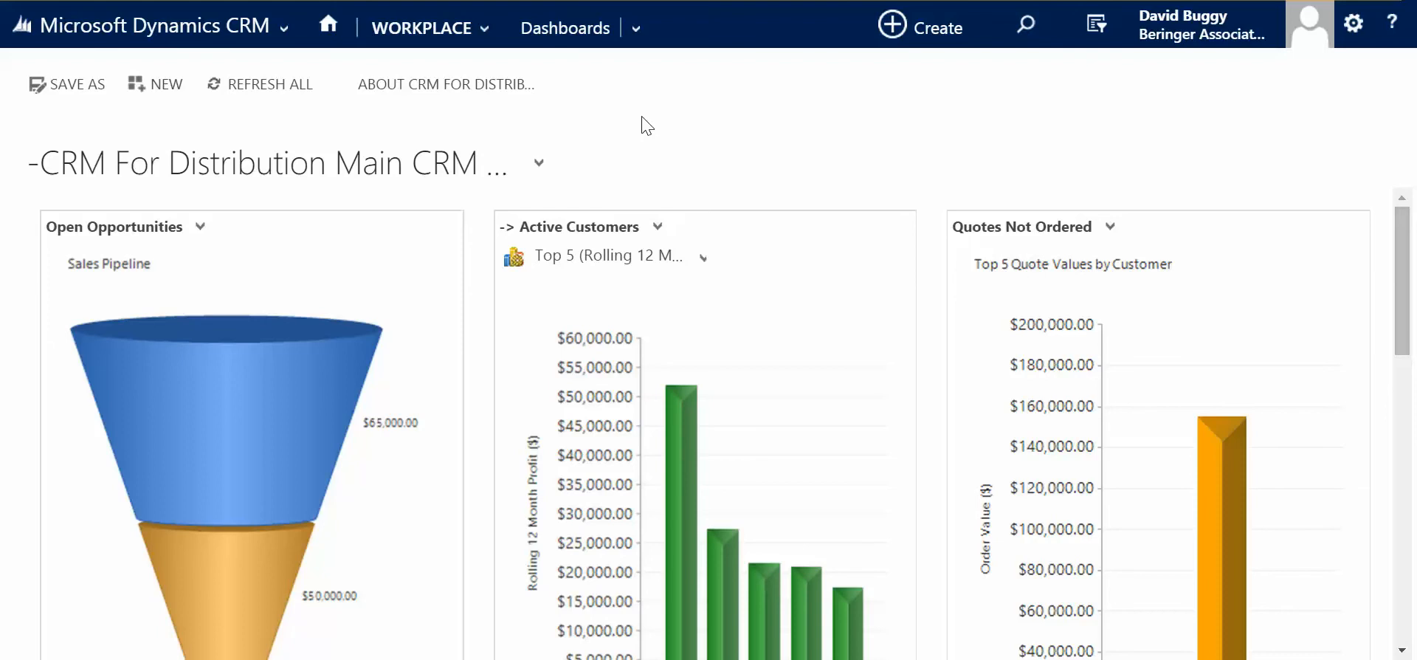
- Browse the available system dashboards and switch to the CRM For Distribution Sales History Dashboard
left_click(546, 170)
scroll(332, 279, "down", 3)
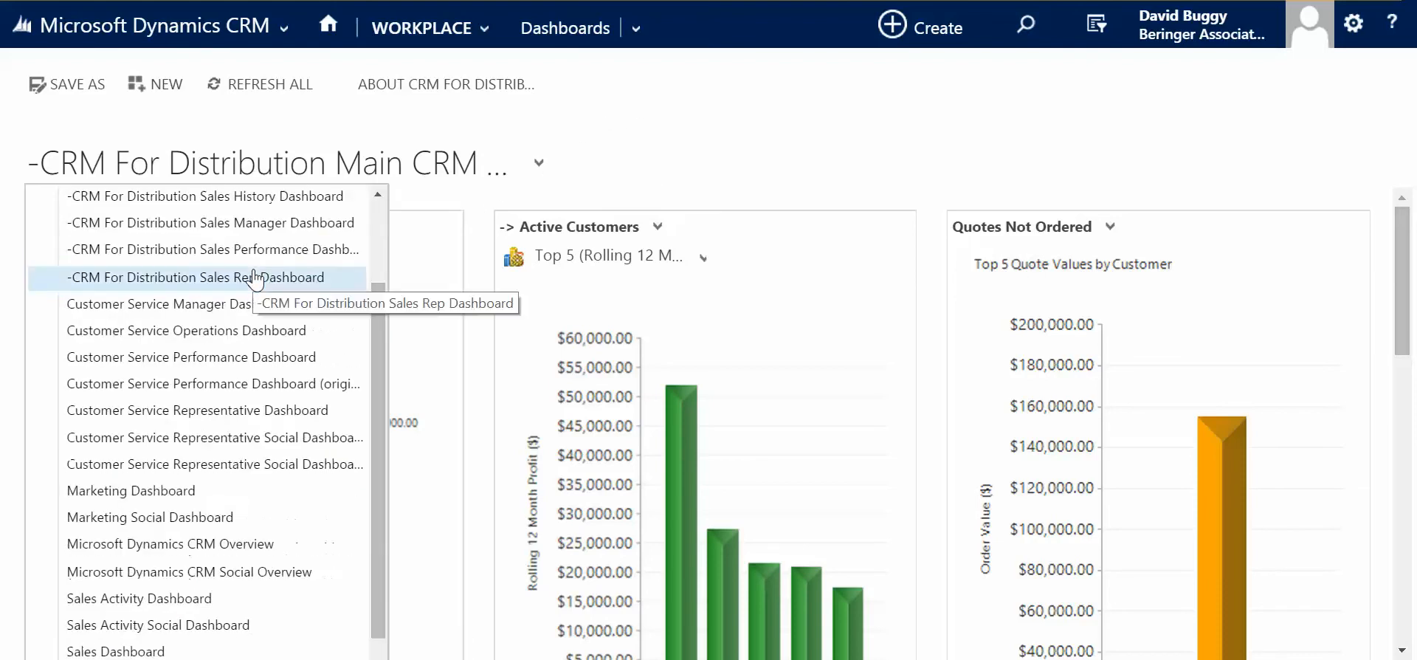
scroll(257, 280, "up", 3)
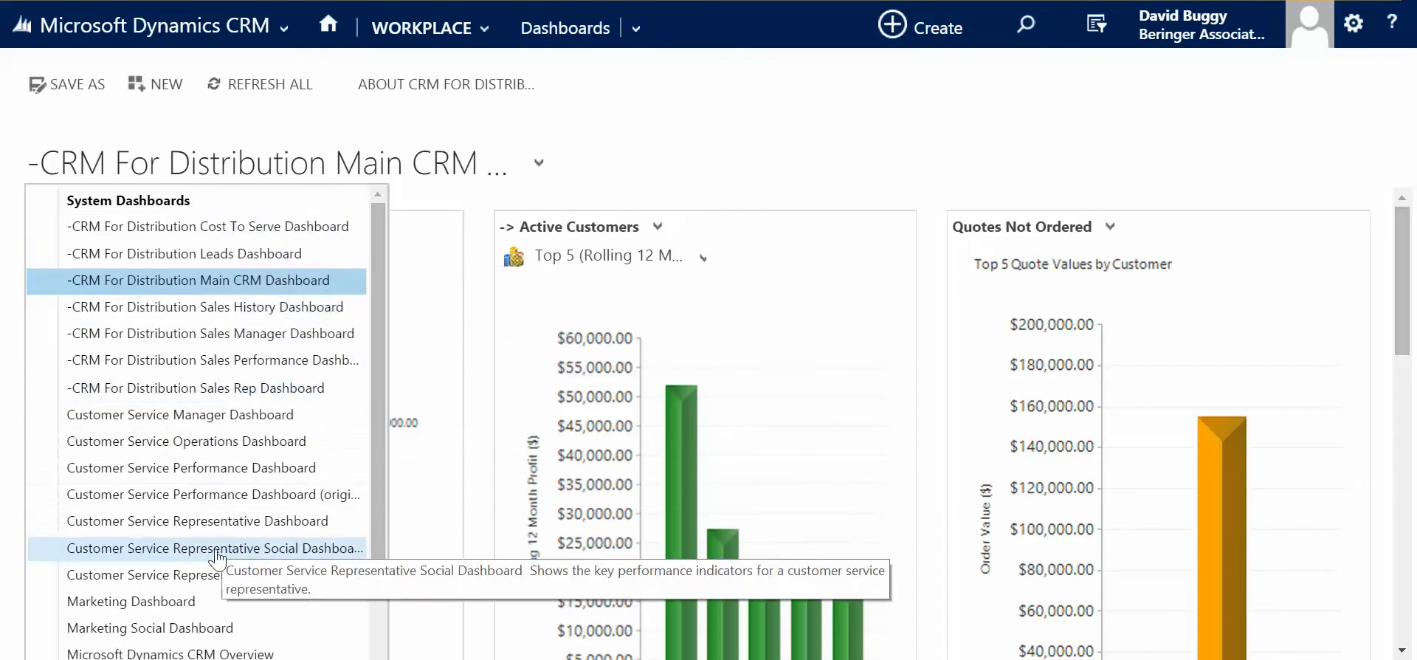
scroll(240, 502, "down", 2)
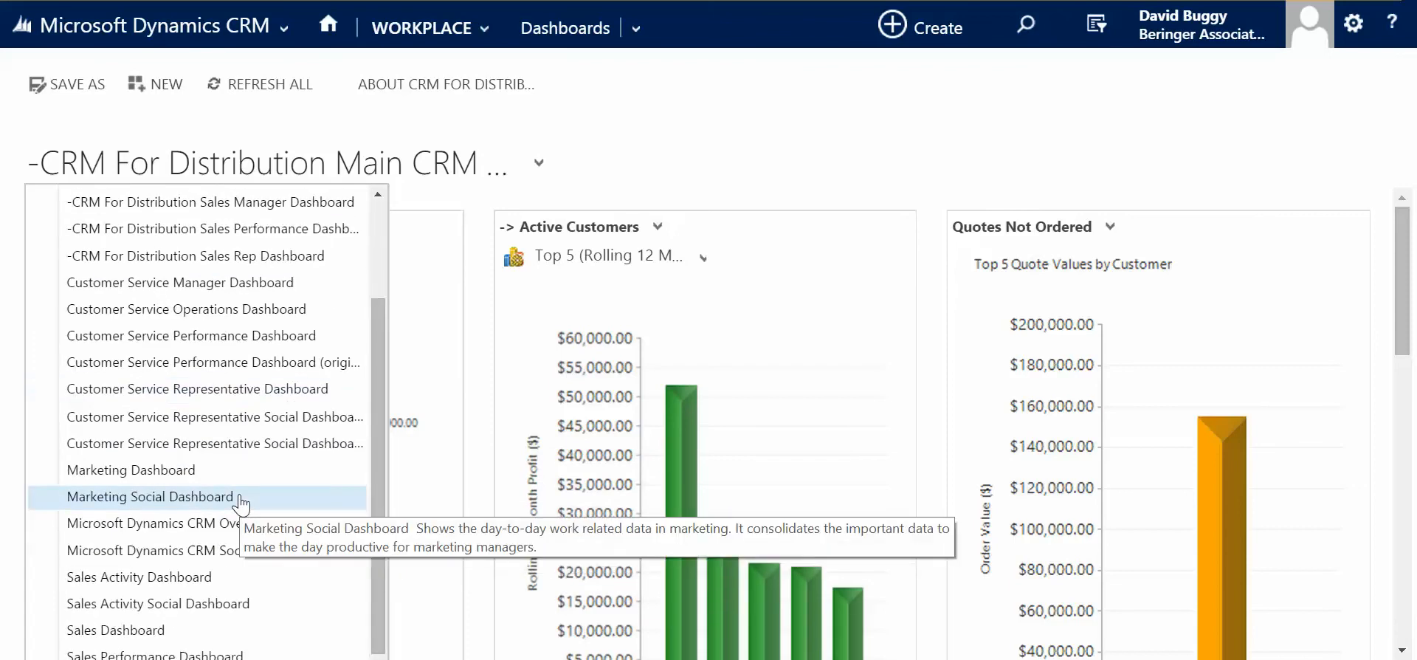
scroll(295, 501, "up", 2)
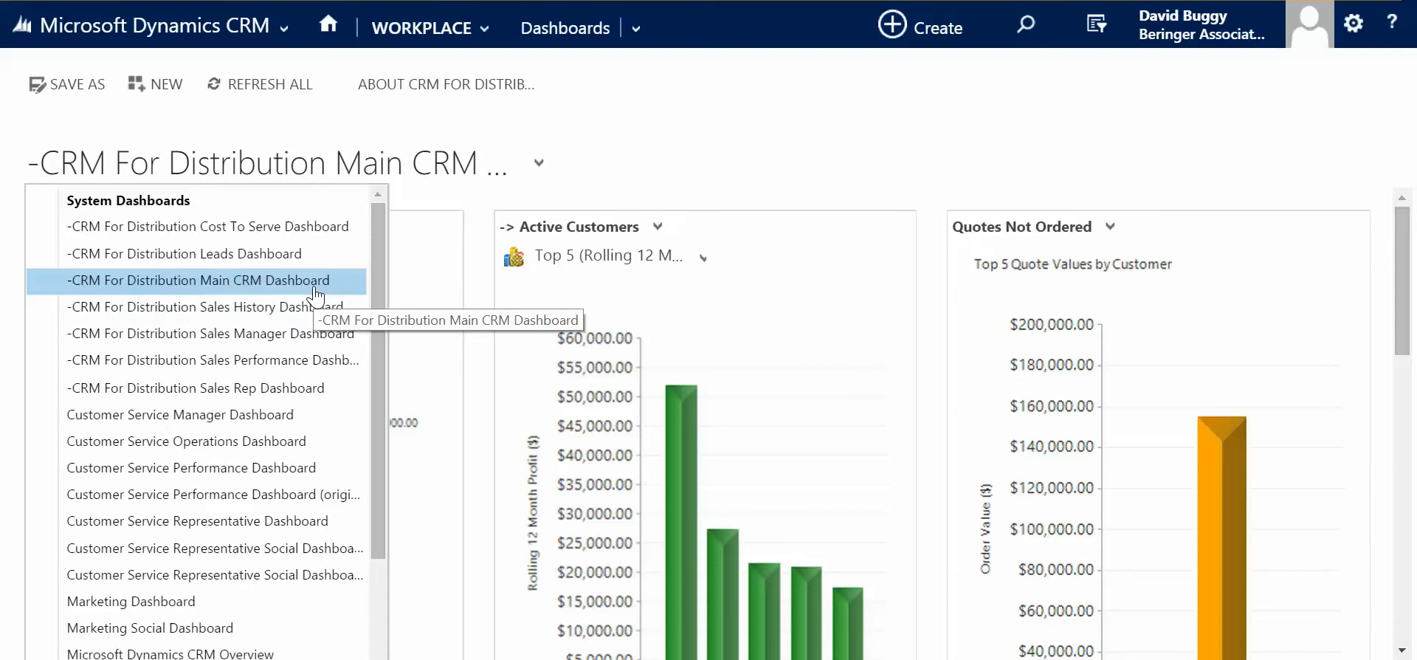
left_click(313, 308)
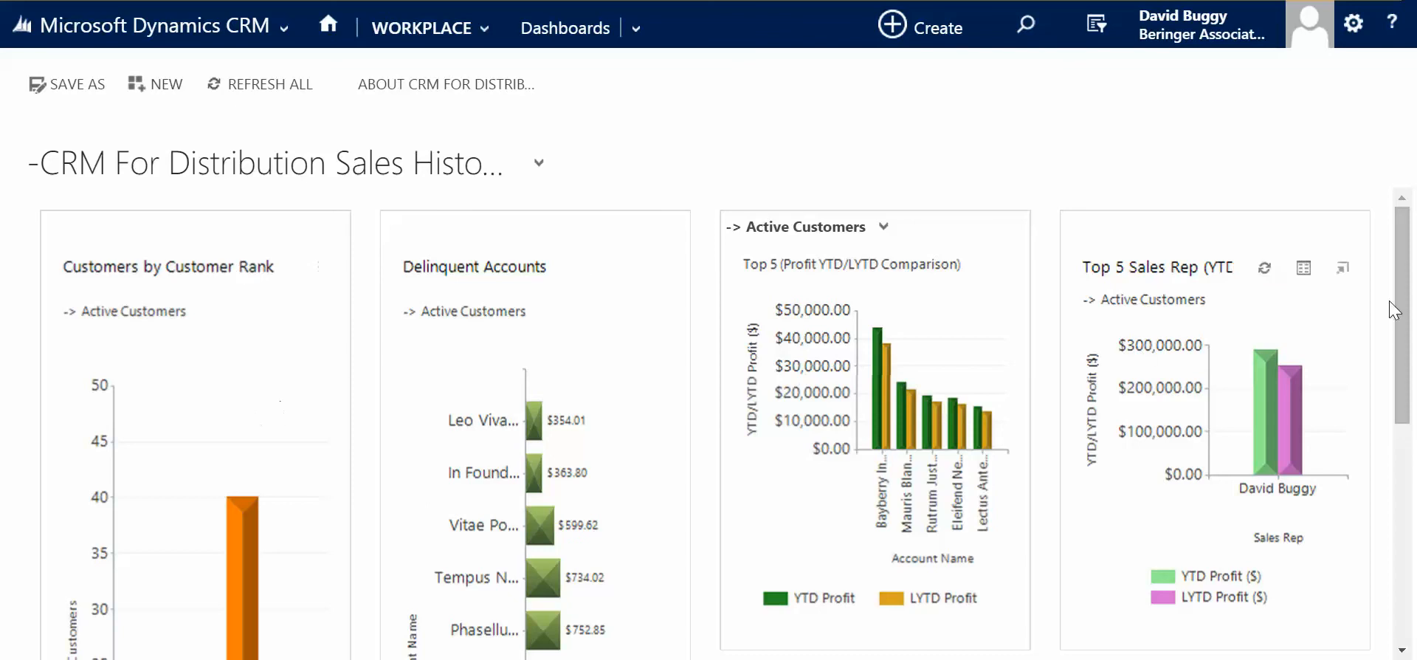
- Examine the customer rank, delinquent accounts, profit comparison, item group and sales rep charts on the sales history dashboard
scroll(1408, 279, "down", 1)
scroll(1401, 278, "up", 1)
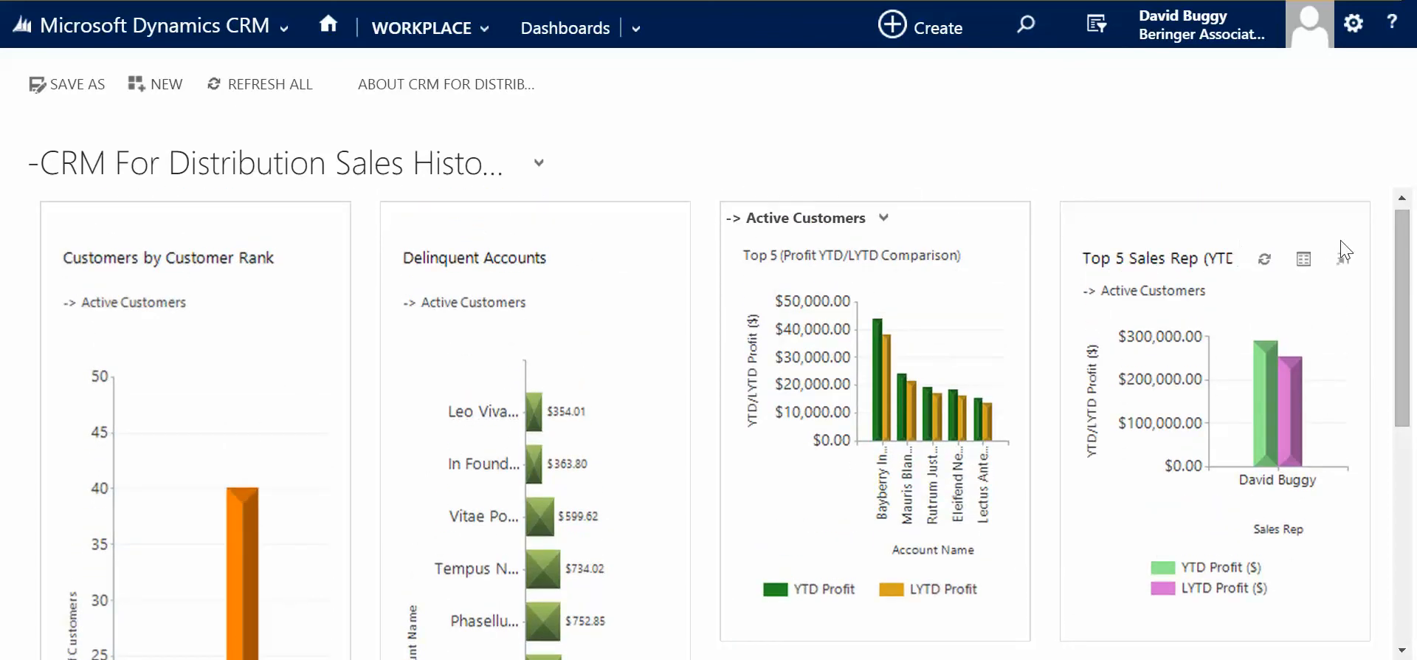
left_click_drag(1411, 228, 1411, 260)
scroll(1411, 259, "down", 1)
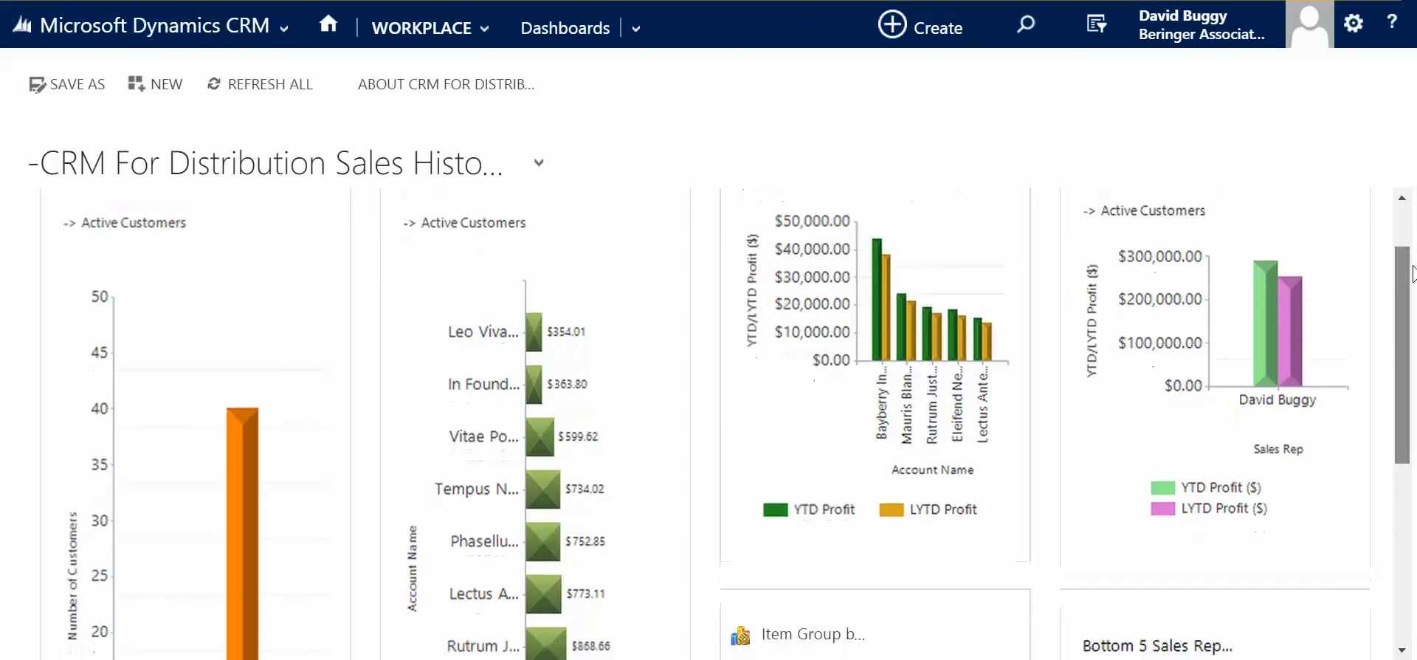
scroll(1174, 271, "up", 3)
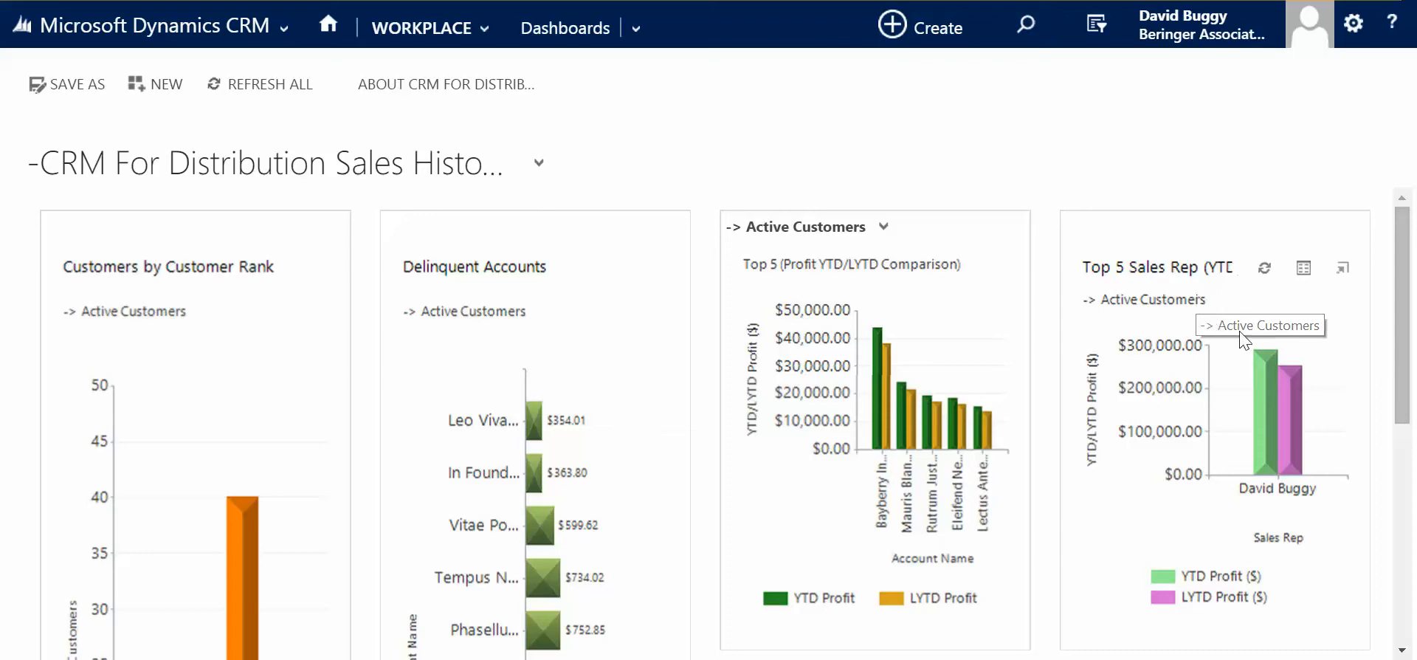
mouse_move(1285, 397)
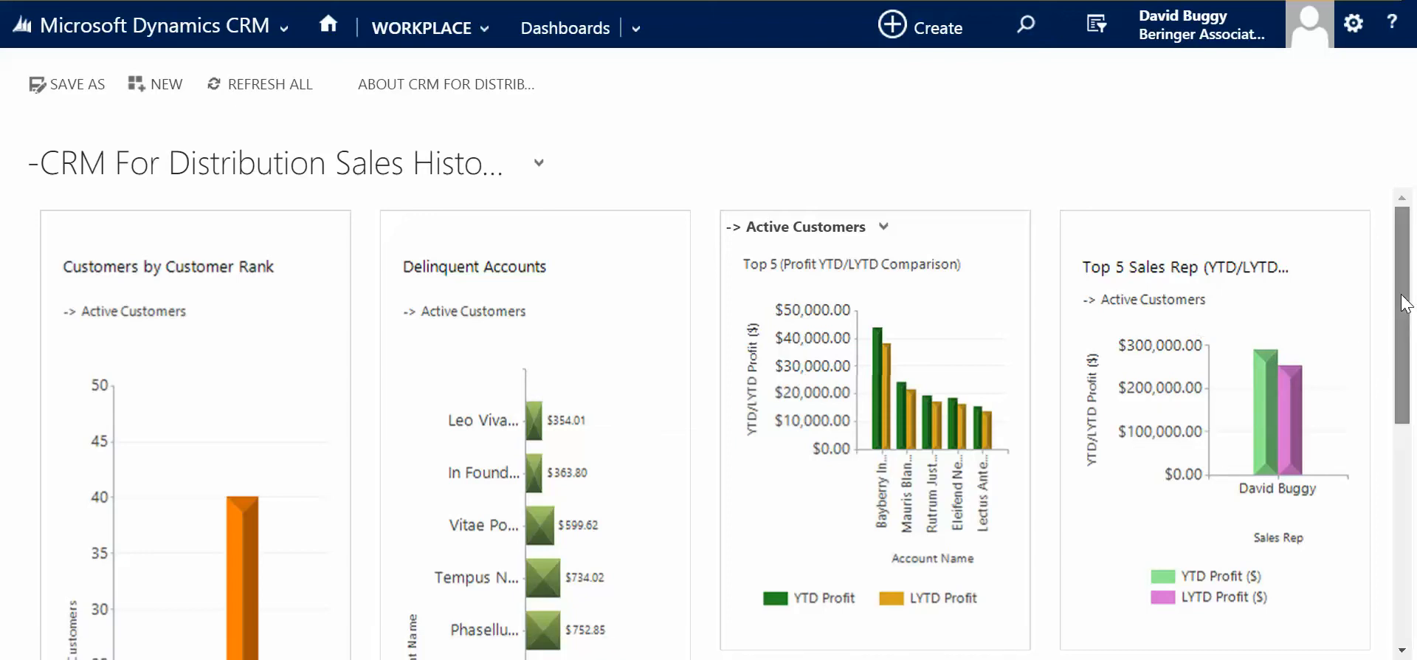
left_click_drag(1402, 299, 1415, 503)
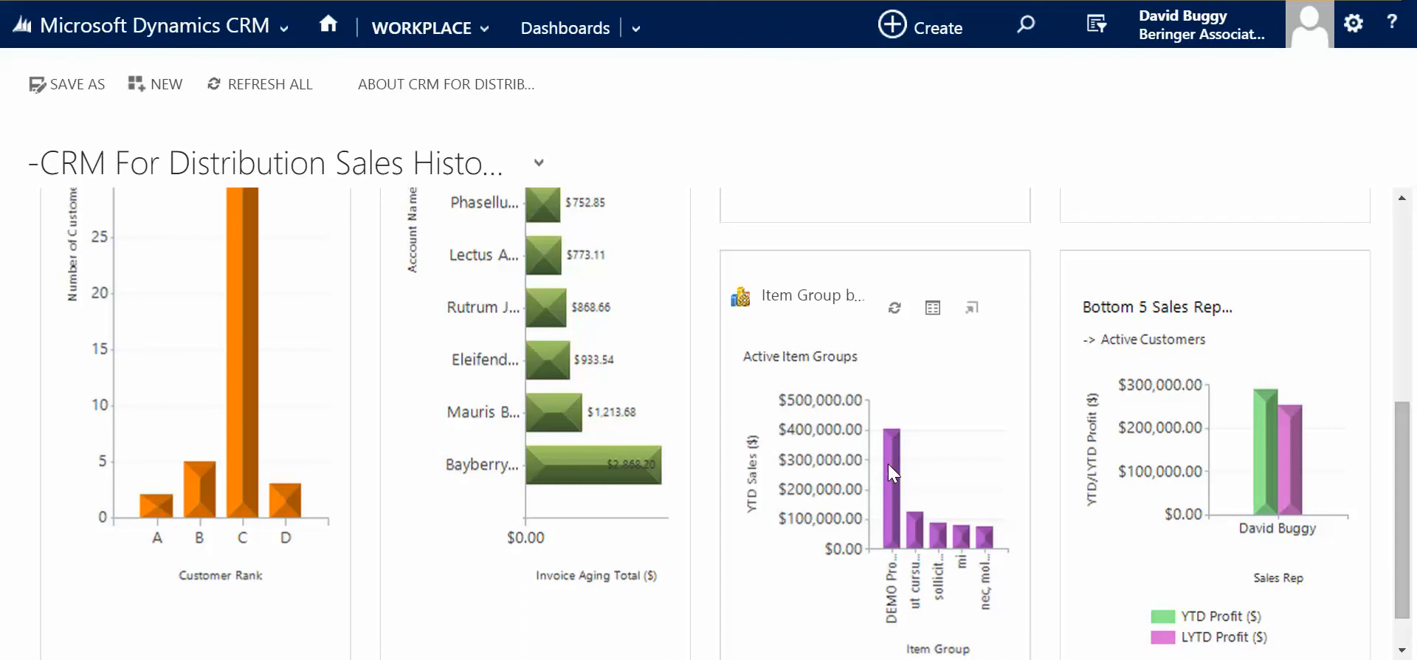
mouse_move(898, 457)
scroll(883, 440, "up", 5)
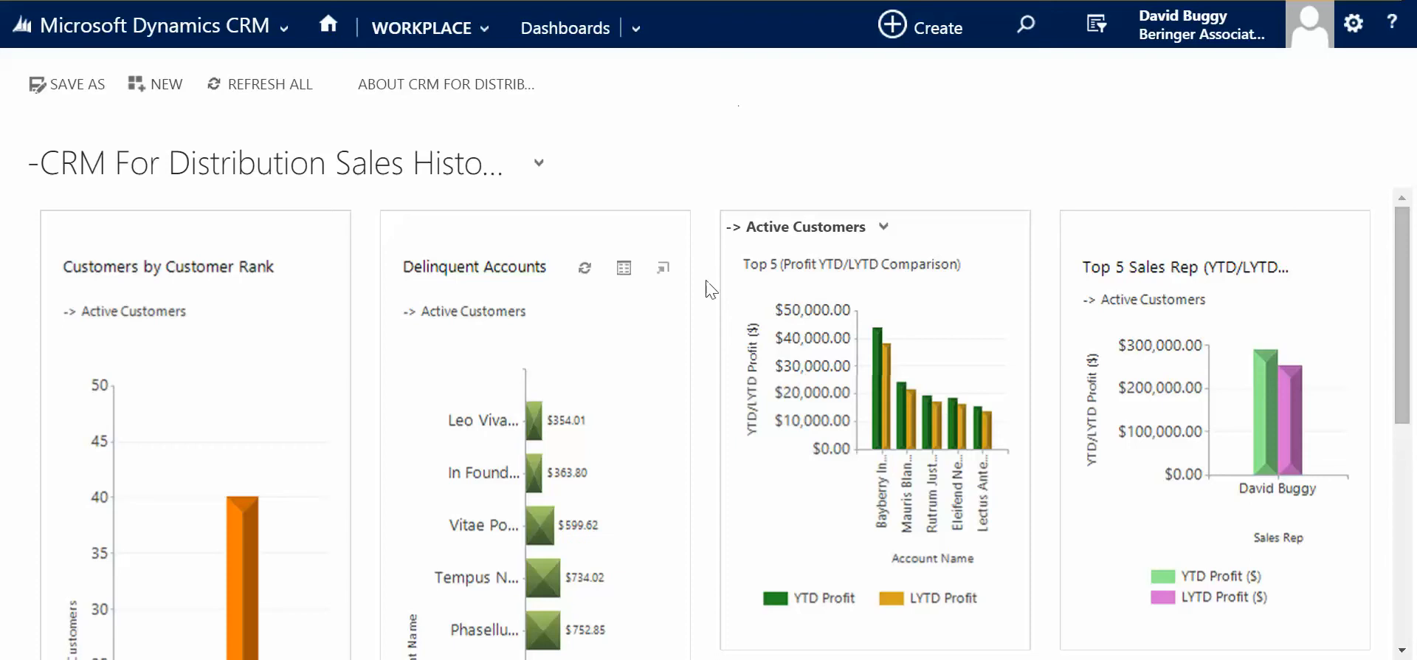
- Switch to the CRM For Distribution Sales Manager Dashboard and inspect its Orders Not Invoiced chart
left_click(539, 167)
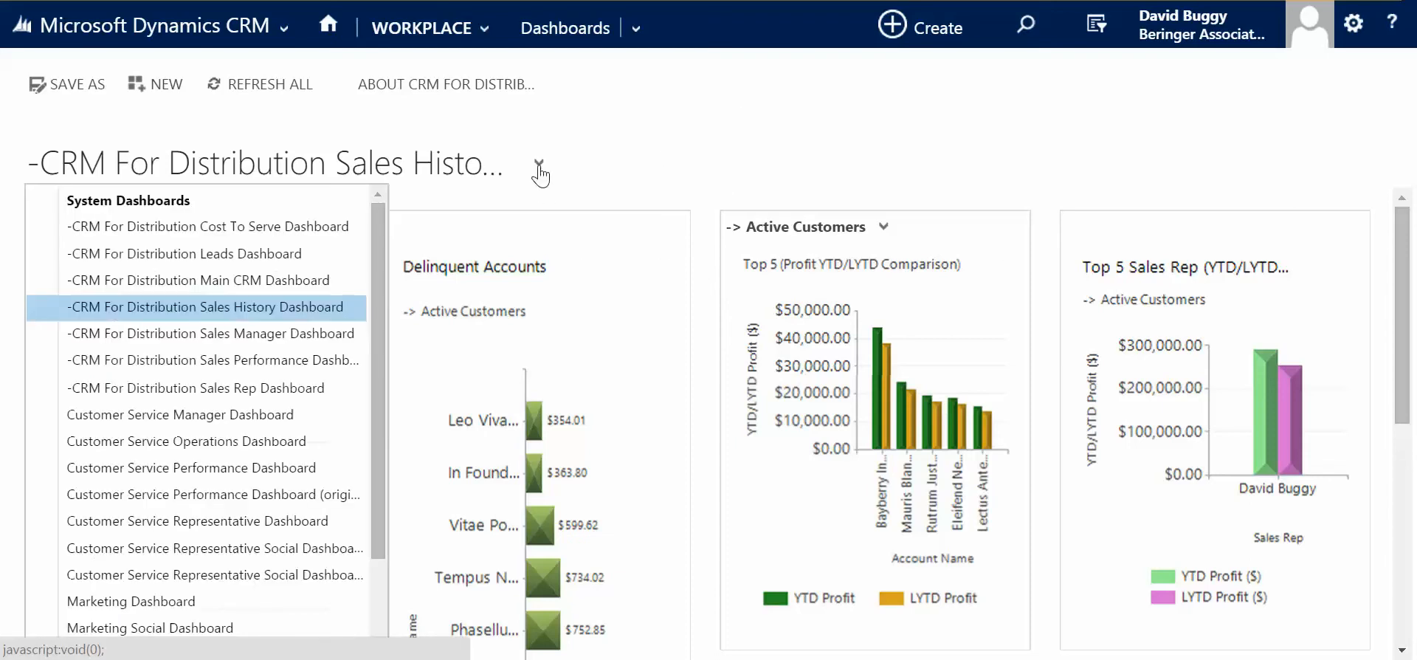
left_click(291, 332)
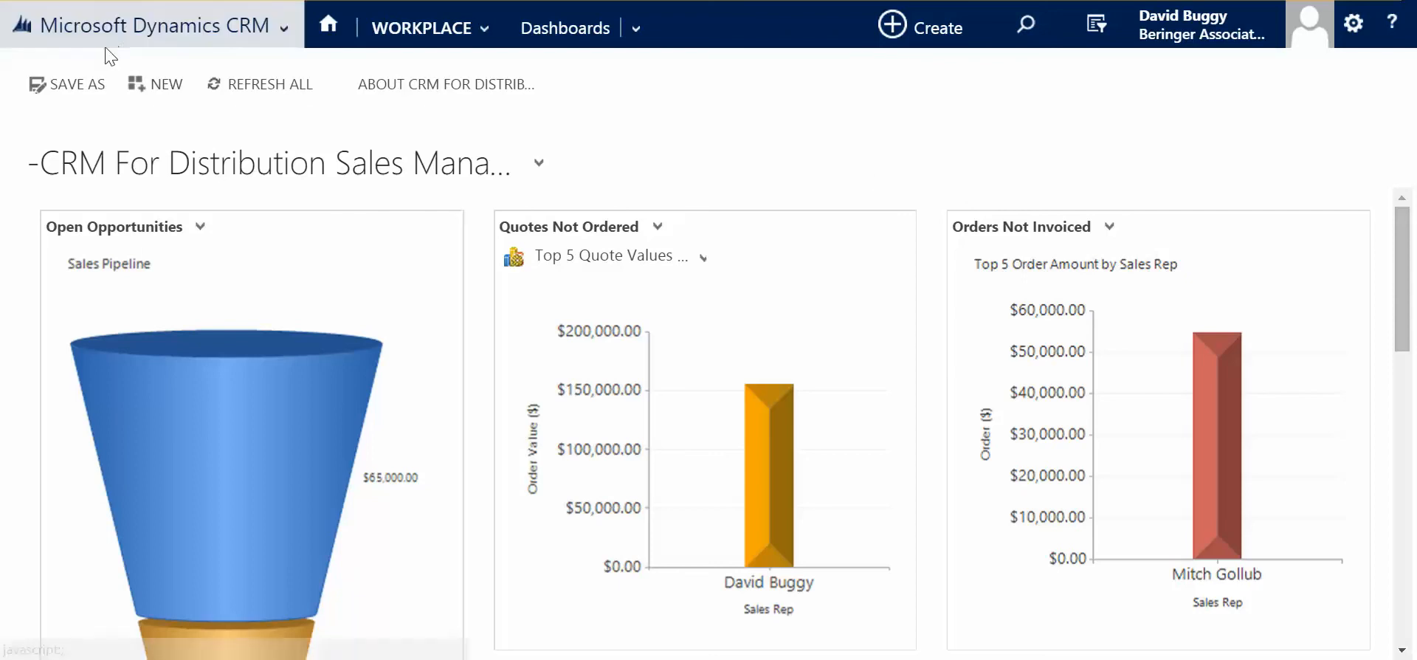
left_click(155, 26)
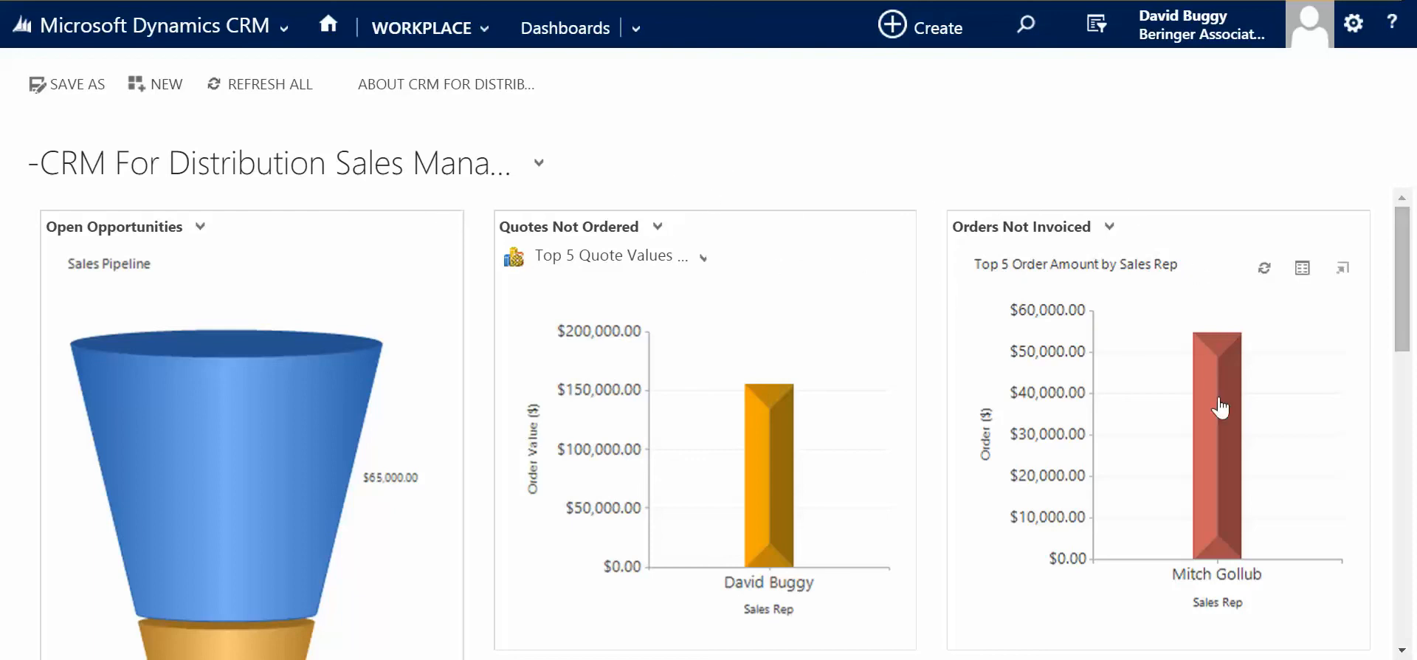
mouse_move(1222, 384)
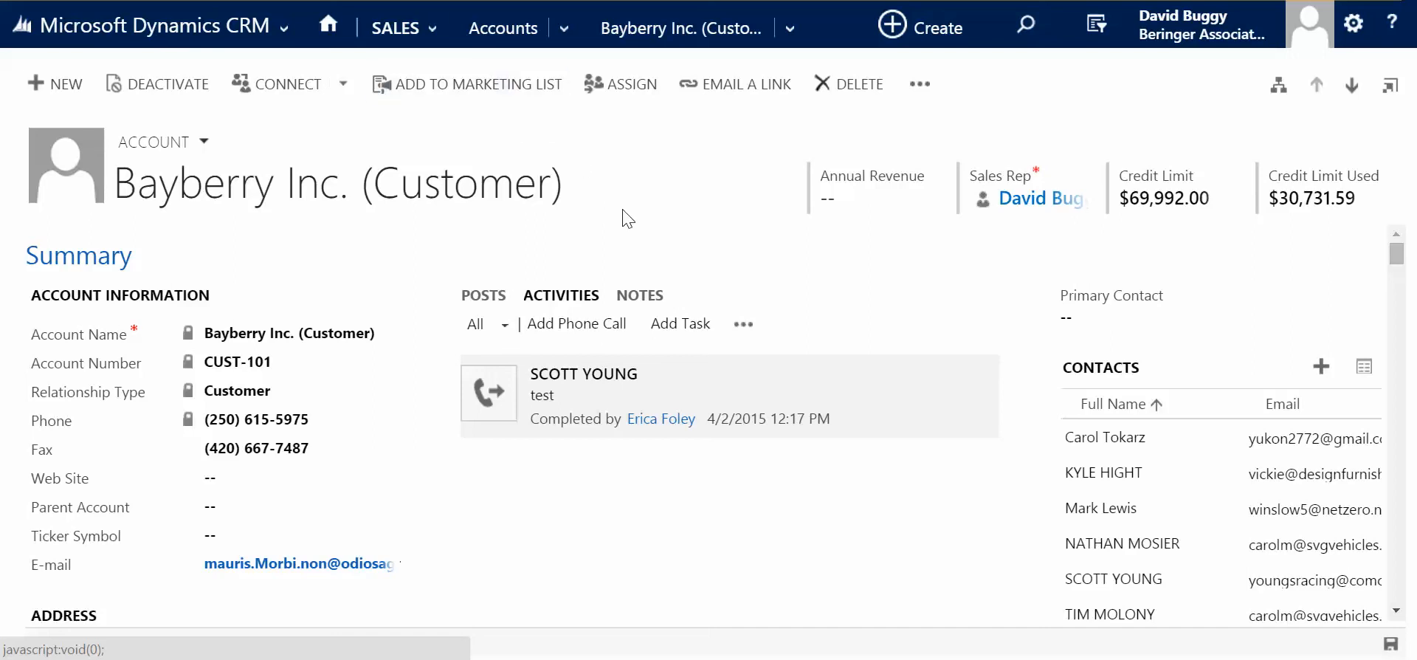
- Review the summary, address, details and profile sections of the Bayberry Inc. (Customer) account
scroll(893, 325, "down", 5)
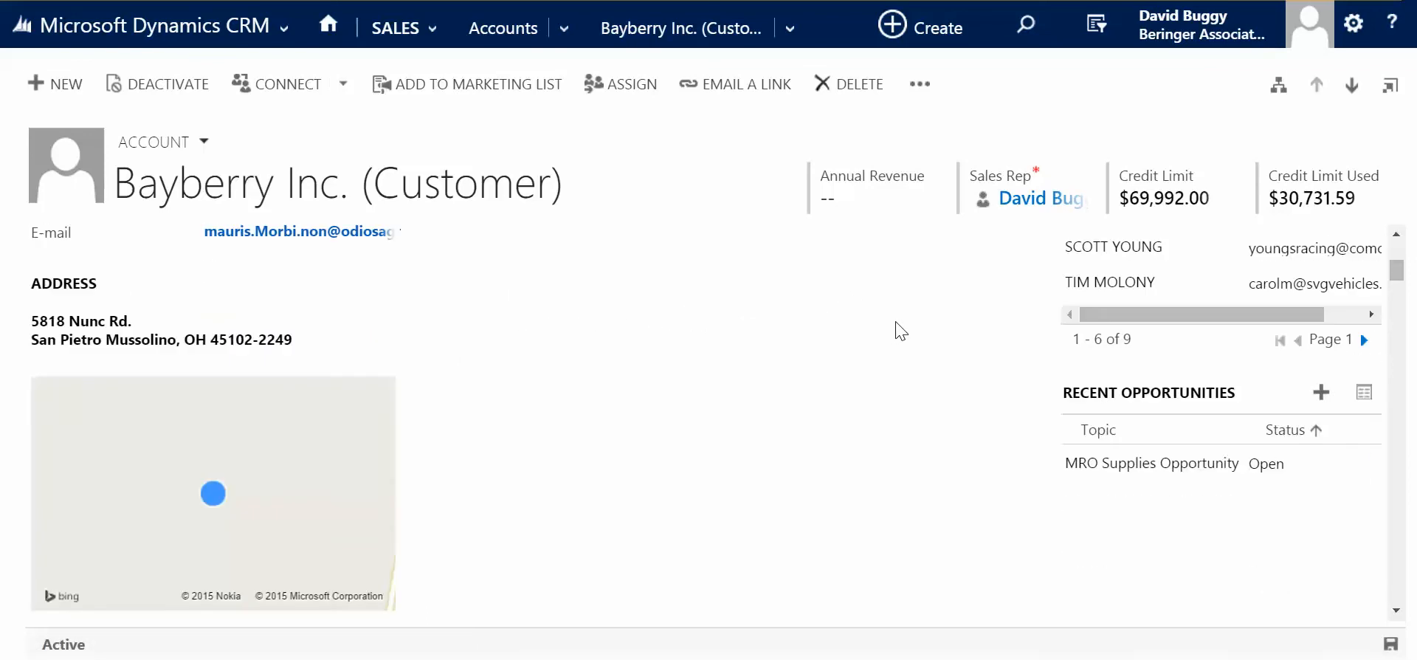
scroll(896, 330, "down", 10)
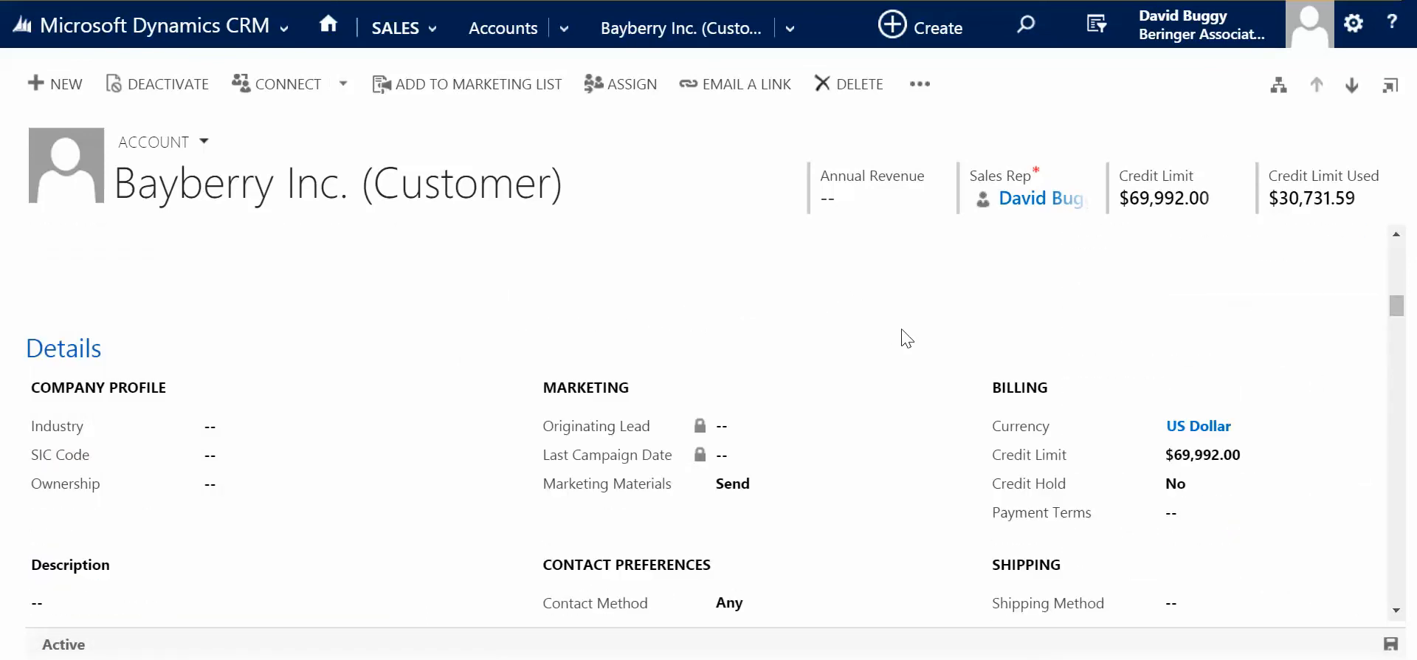
scroll(906, 339, "down", 15)
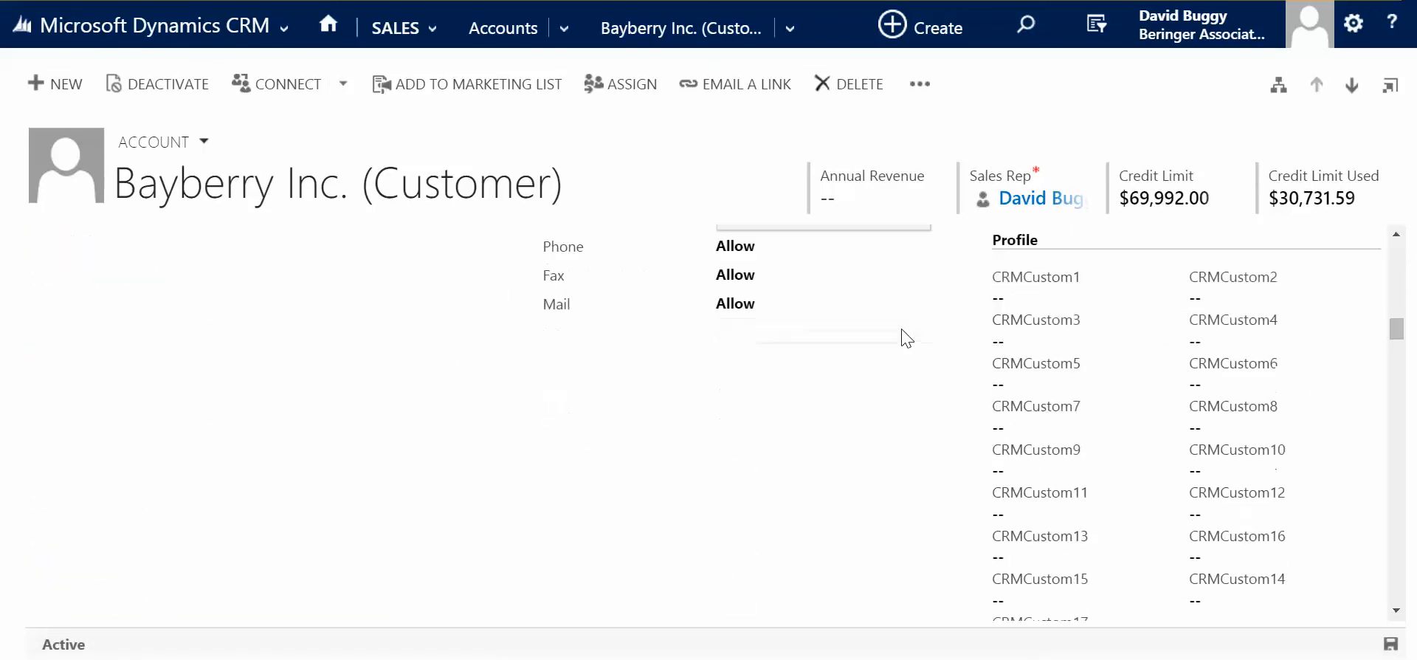
scroll(906, 338, "down", 6)
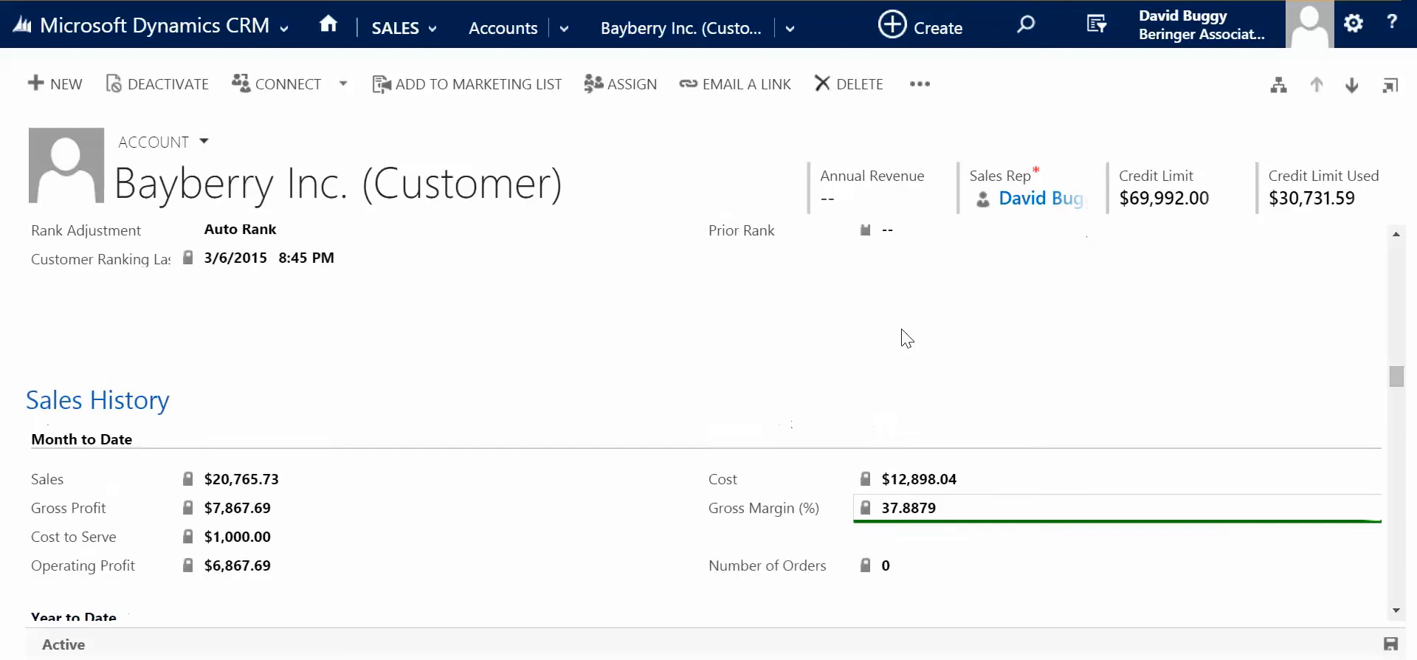
- Examine the account's Sales History figures for month to date, year to date, last year to date, rolling months and their variances
scroll(907, 338, "down", 2)
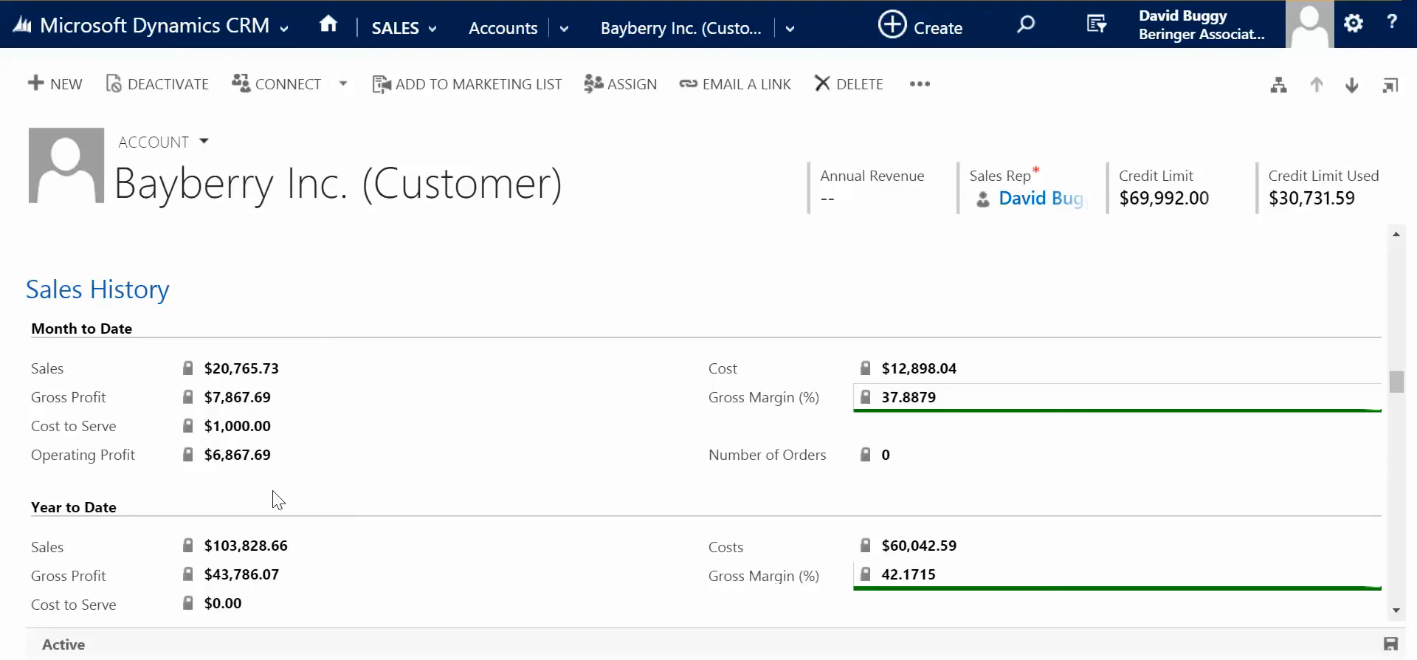
scroll(214, 546, "down", 2)
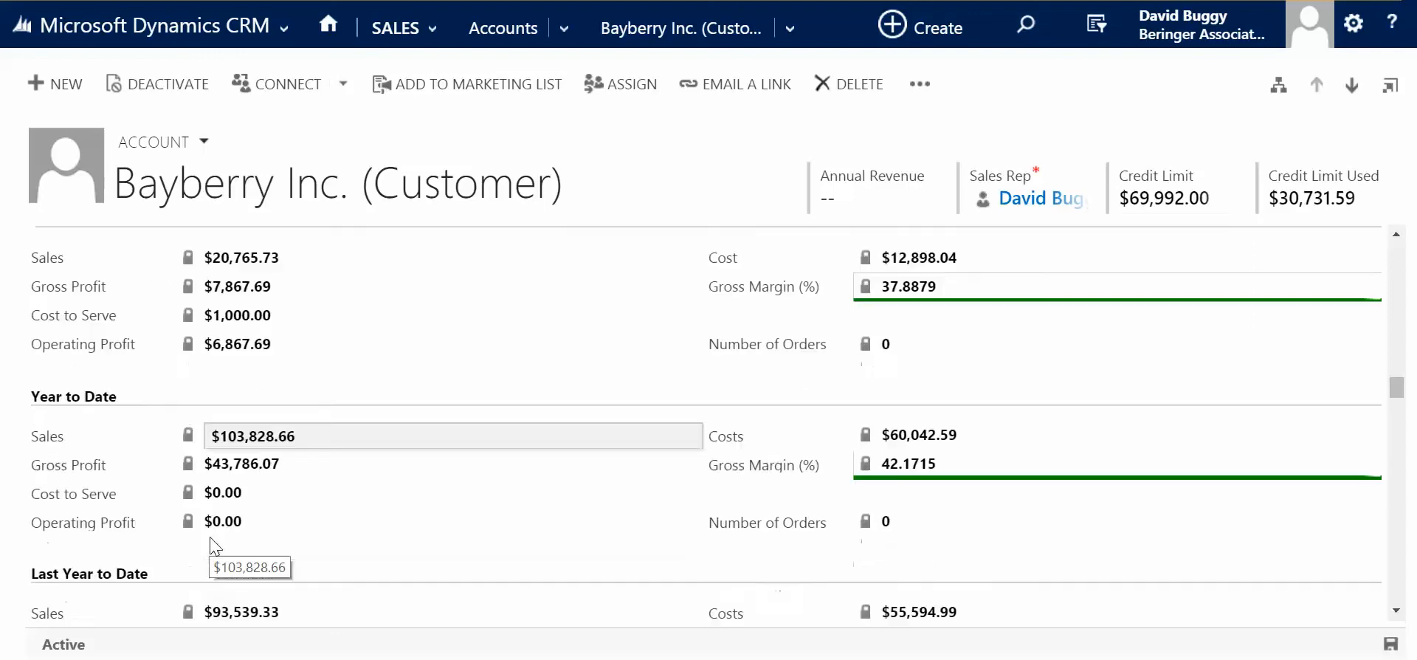
scroll(214, 546, "down", 2)
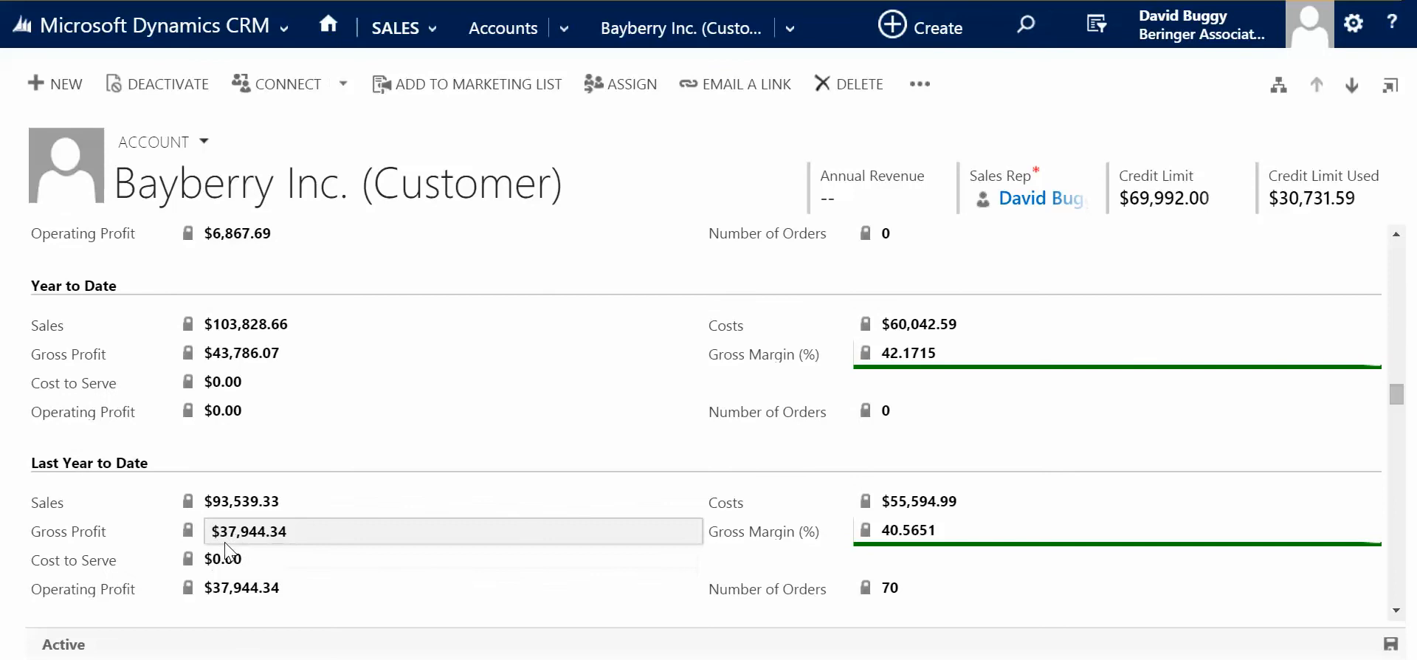
scroll(225, 550, "up", 2)
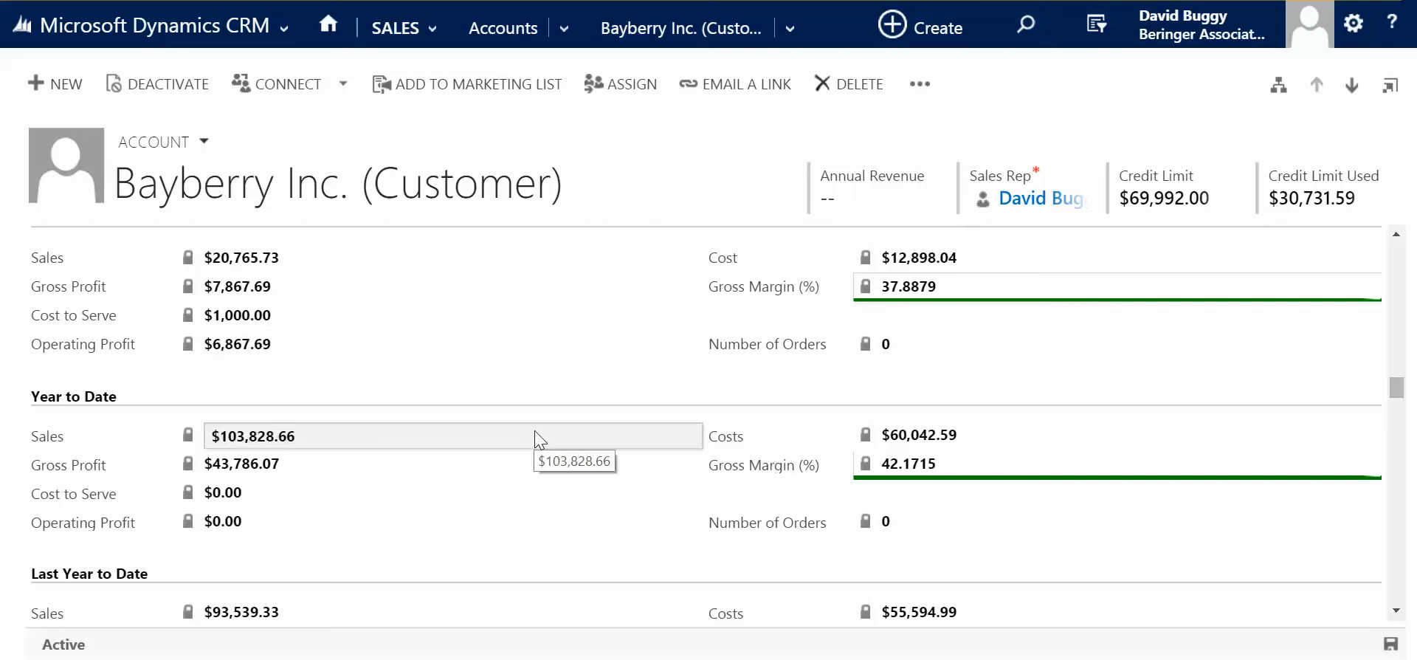
scroll(536, 440, "down", 5)
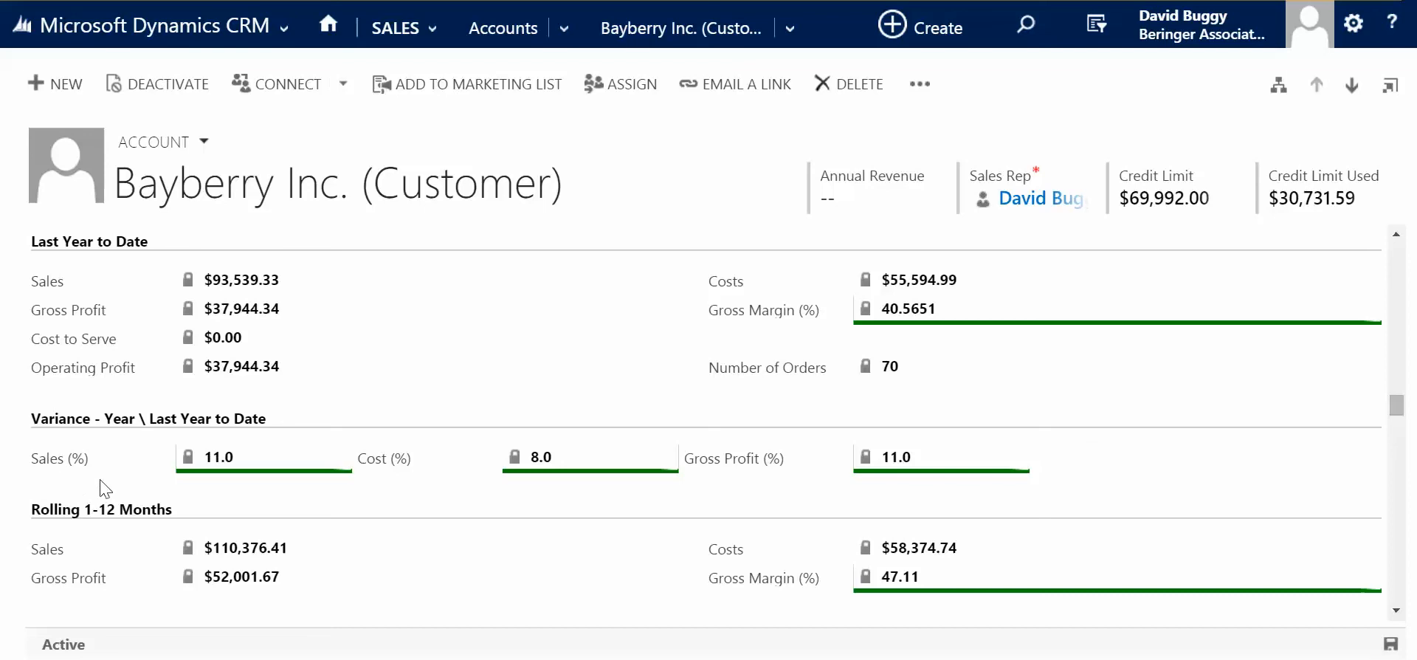
scroll(219, 399, "up", 3)
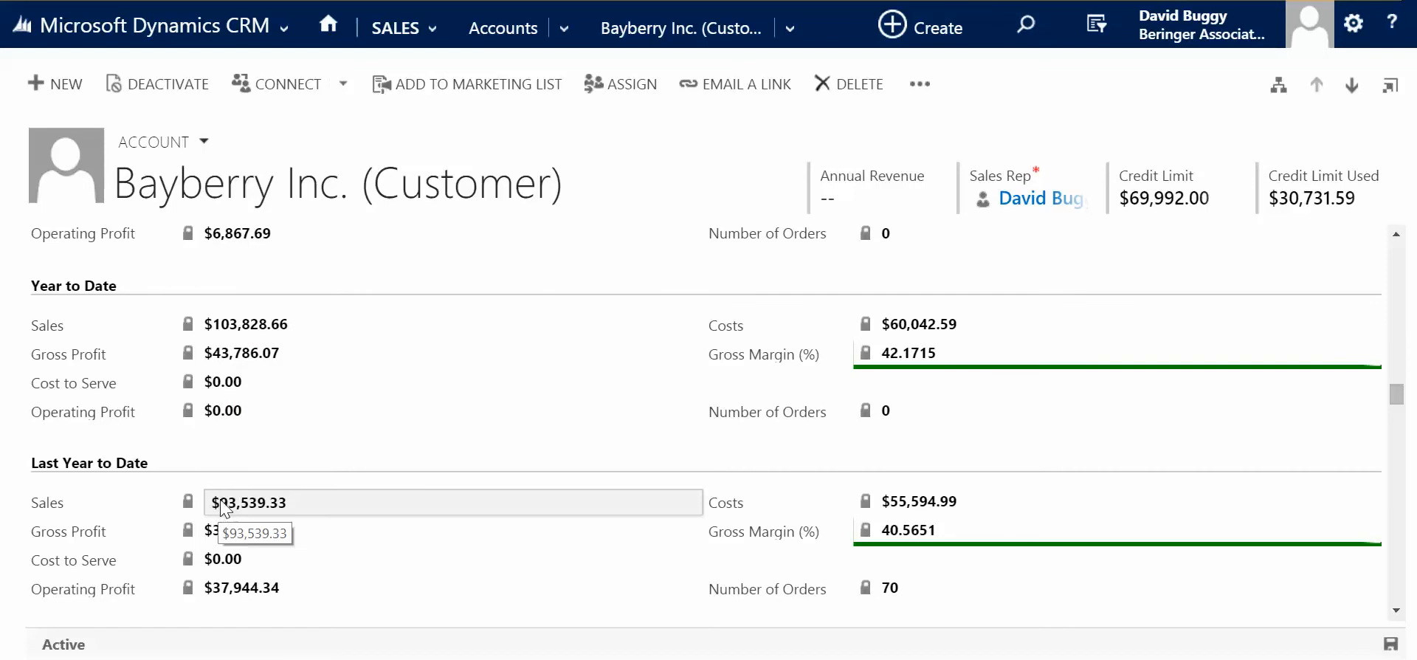
scroll(219, 505, "down", 3)
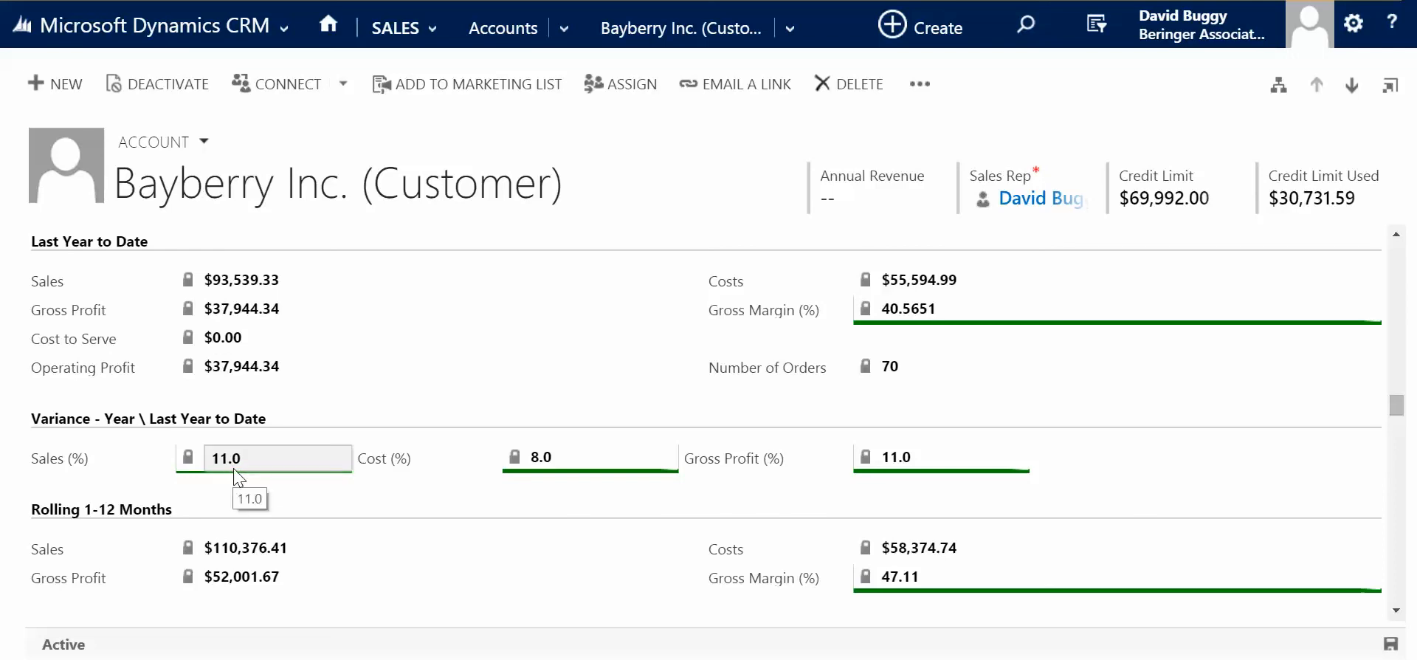
scroll(237, 476, "down", 7)
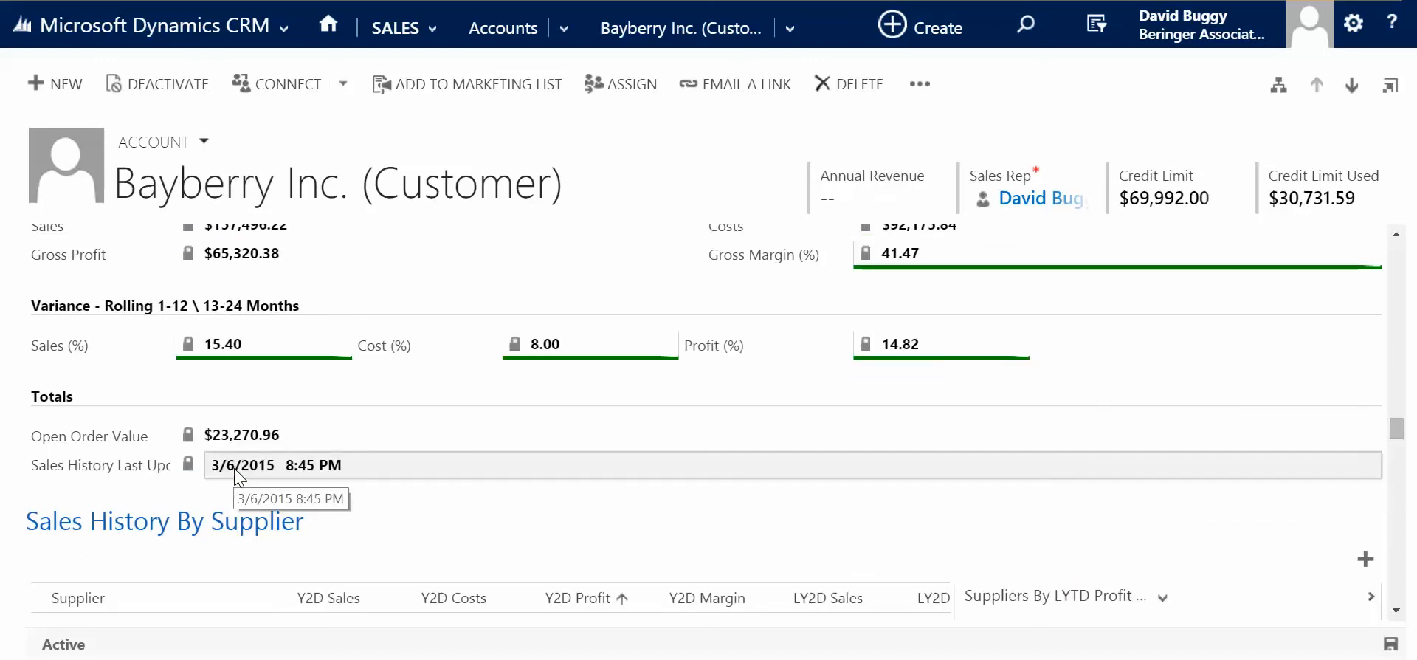
- Sort the Sales History By Supplier list by Y2D Sales in descending order and inspect the Cursus Luctus LLC bar in its chart
scroll(236, 477, "down", 1)
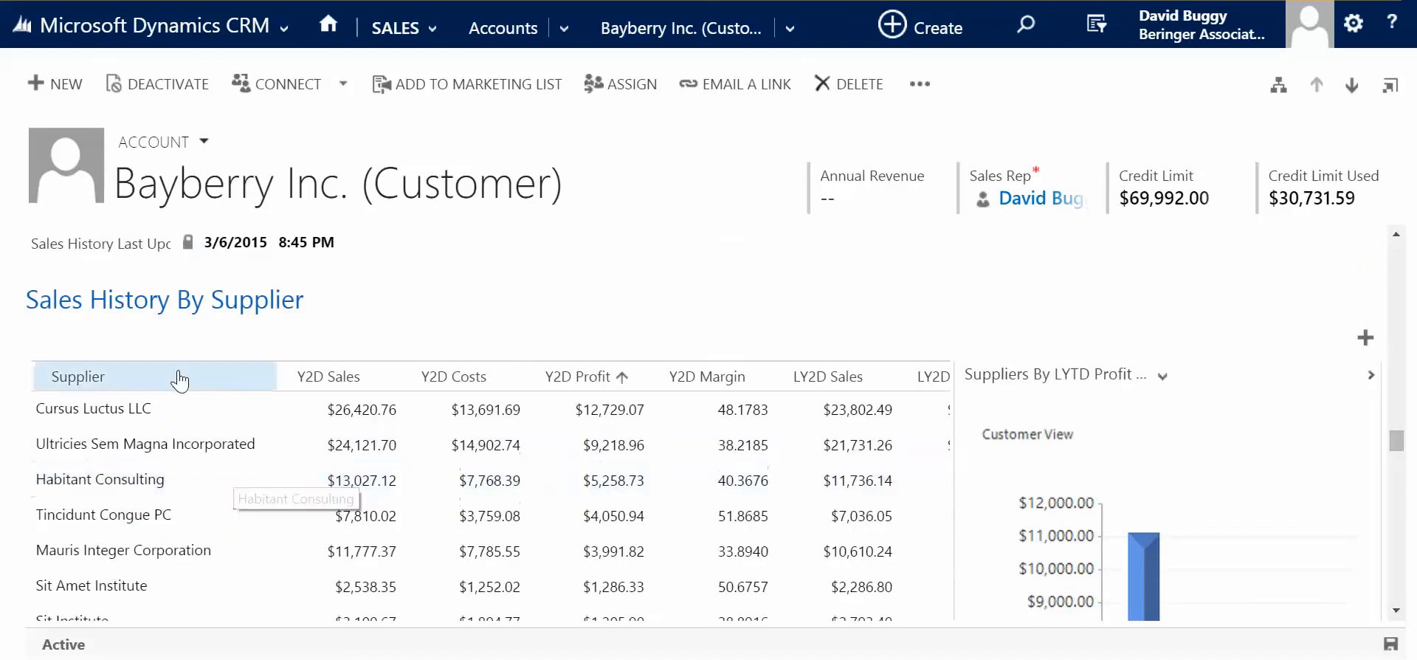
scroll(180, 383, "down", 3)
scroll(167, 355, "up", 2)
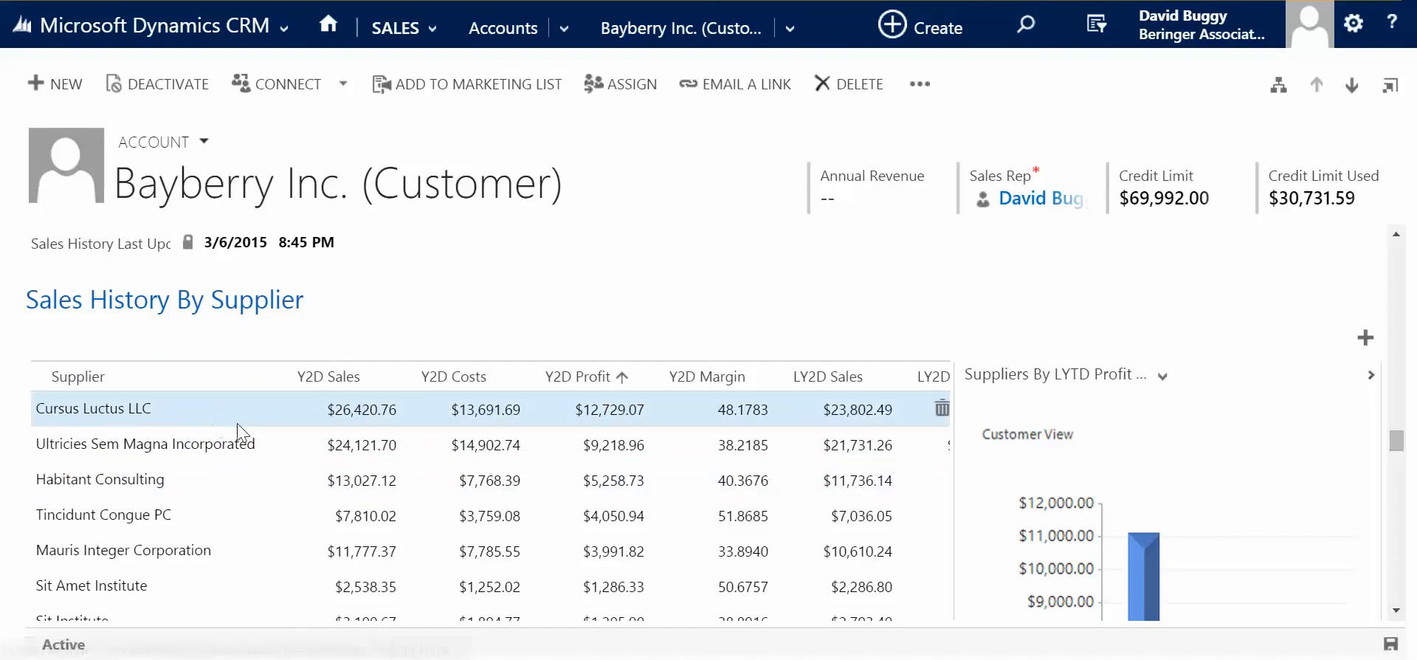
left_click(355, 378)
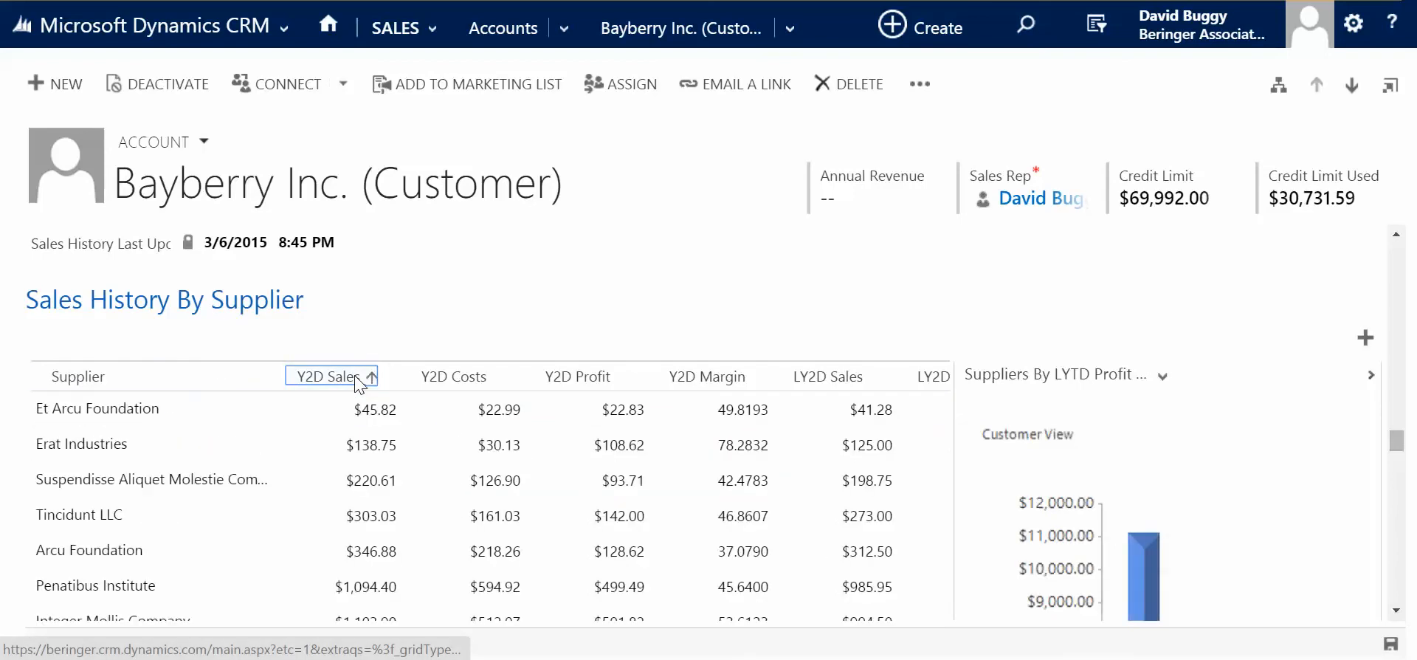
left_click(357, 378)
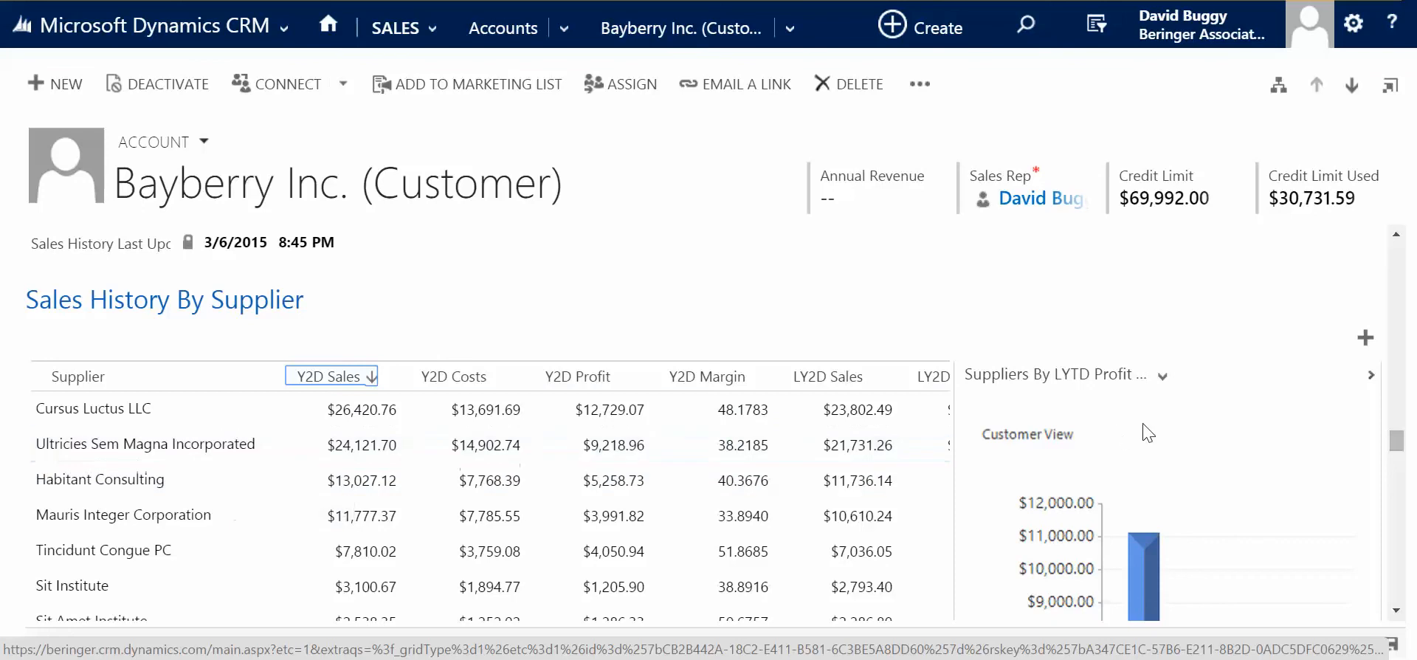
scroll(1148, 432, "down", 2)
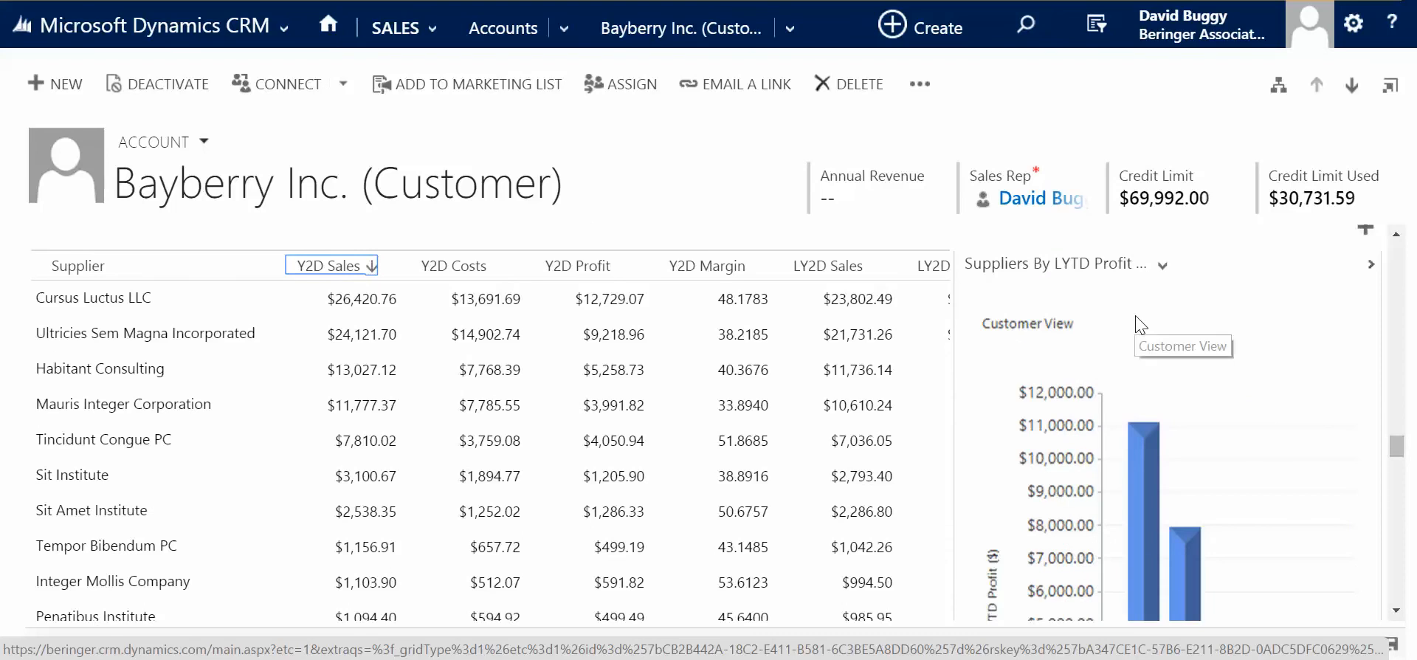
scroll(1140, 325, "down", 3)
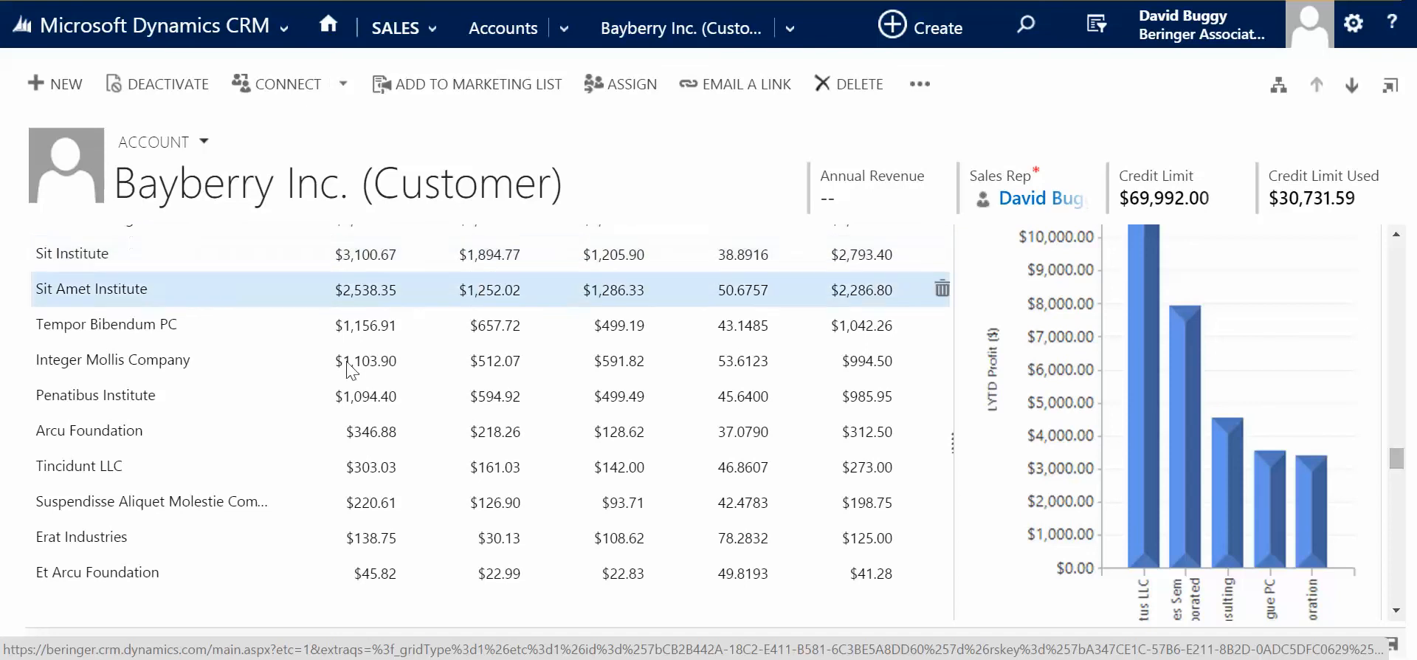
mouse_move(1140, 446)
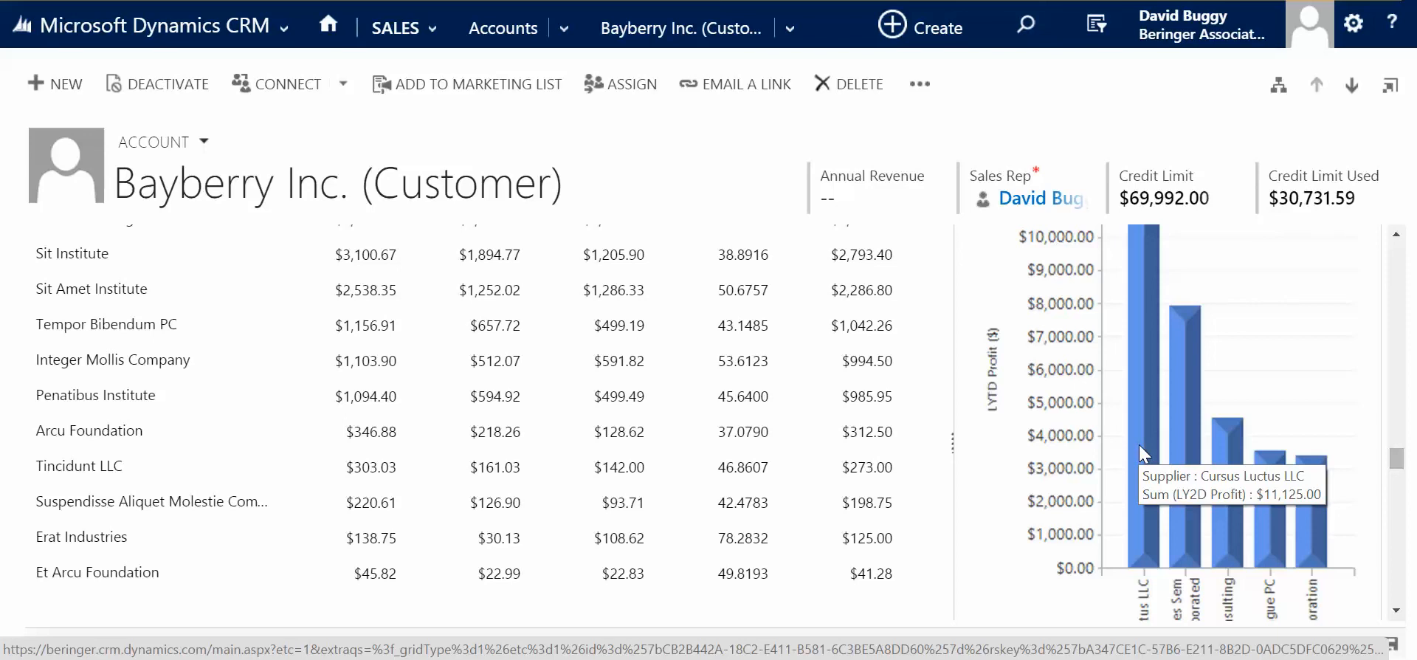
- Switch the Quotes Not Ordered chart to Top 5 Quote Values by Customer
scroll(584, 503, "down", 4)
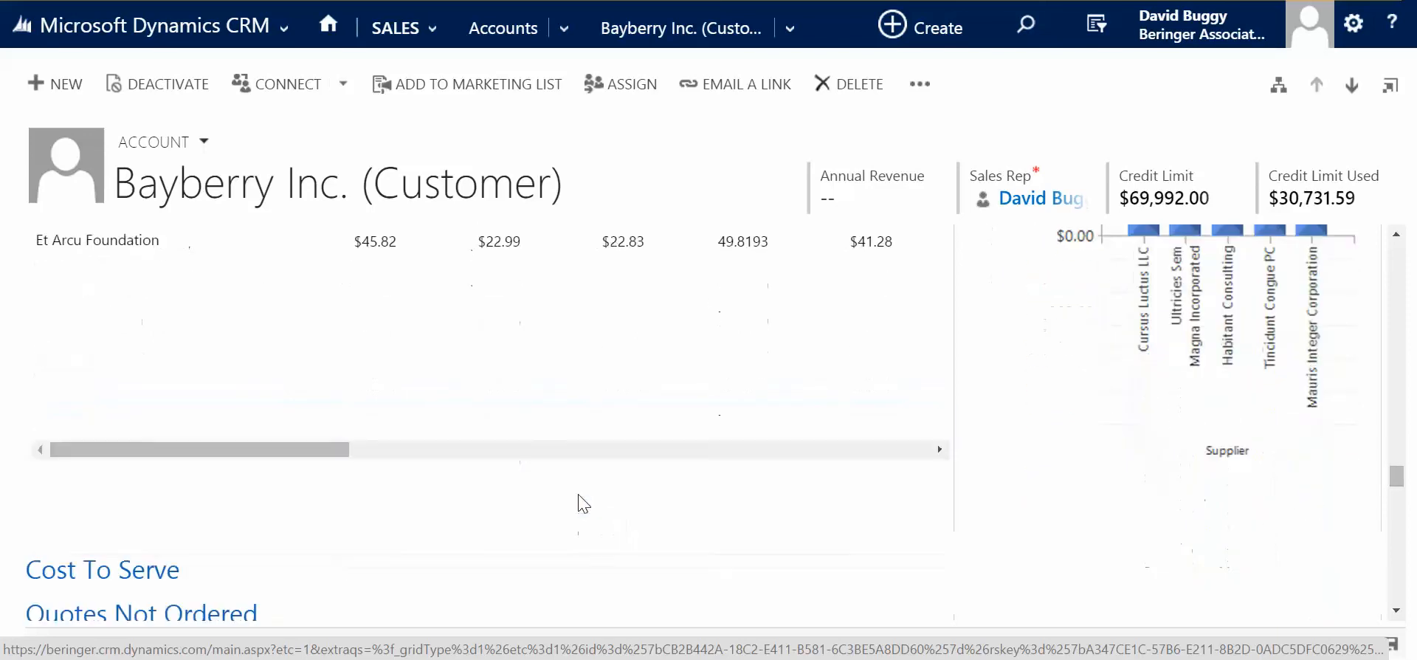
scroll(583, 504, "down", 4)
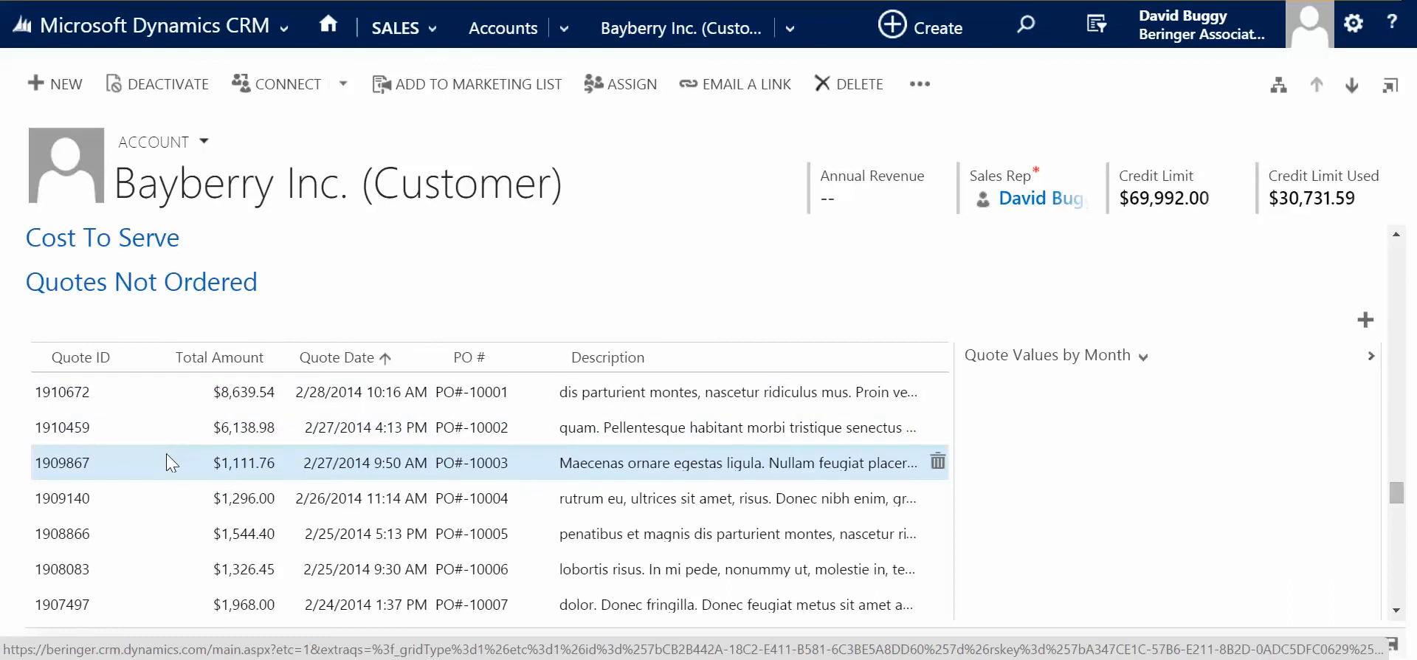
left_click(1142, 357)
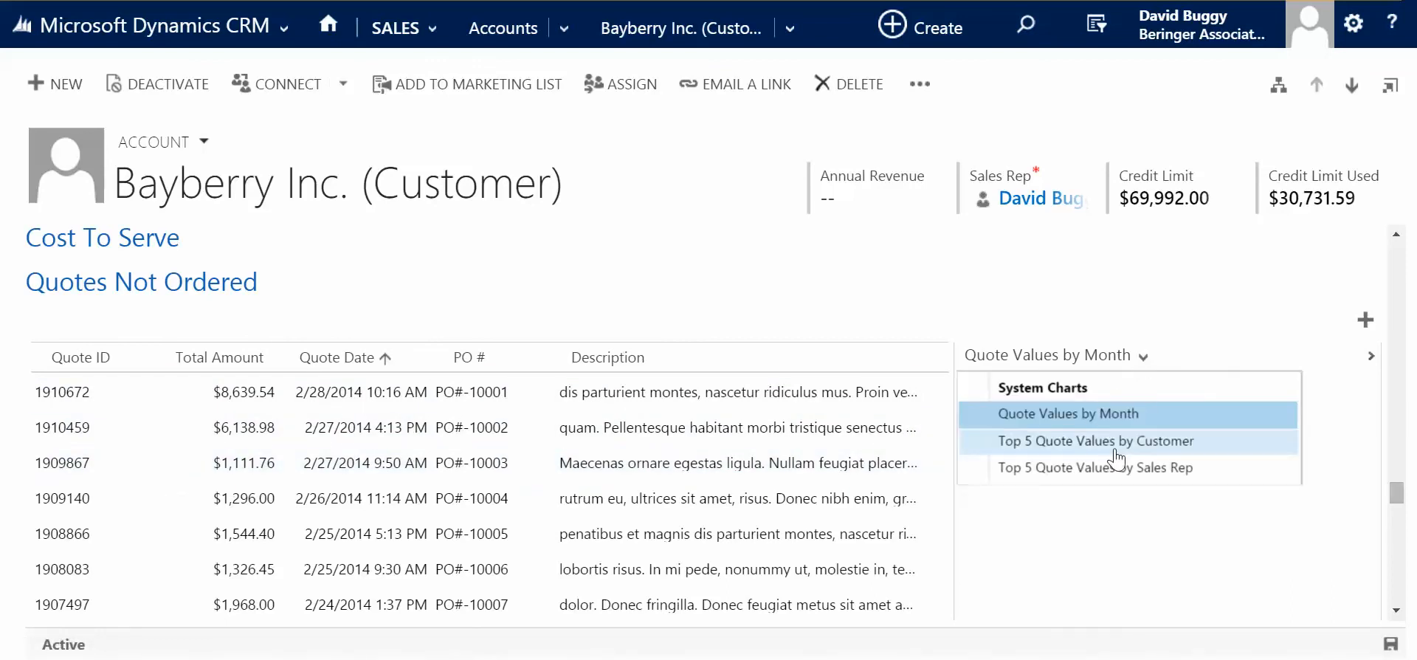
left_click(1092, 441)
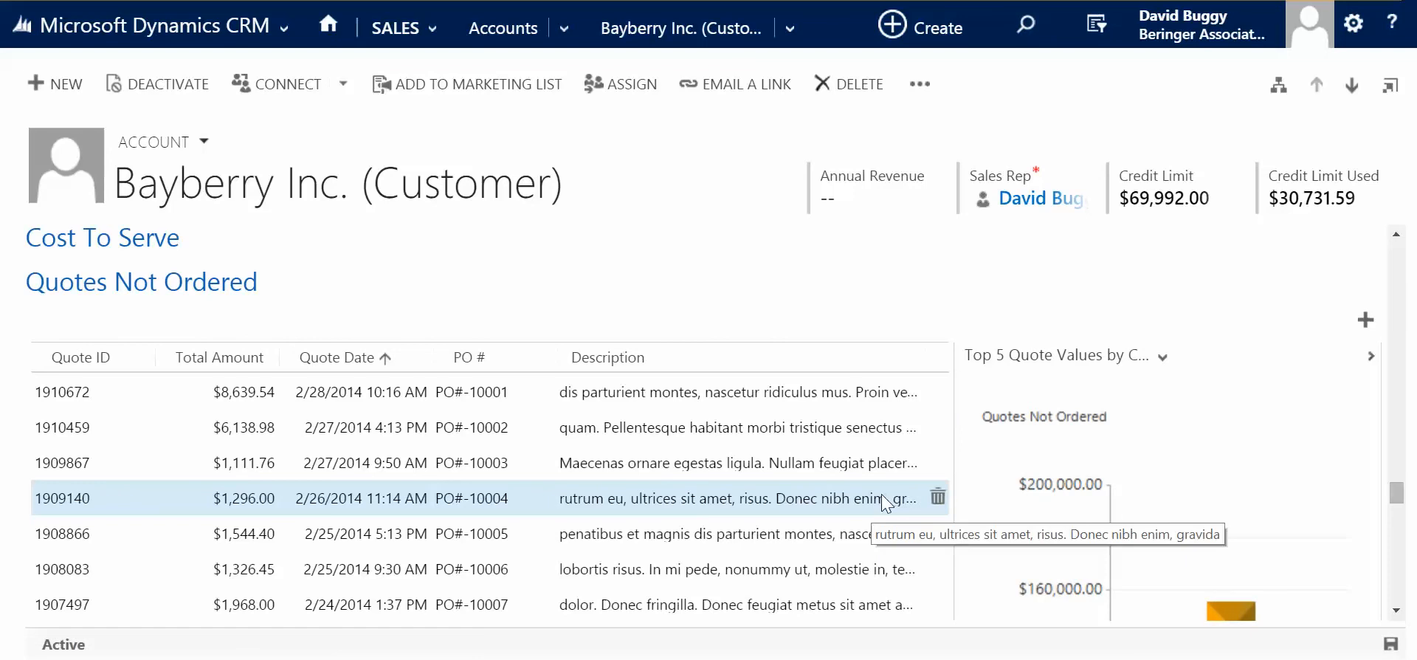
scroll(882, 494, "down", 3)
- Browse the system charts available for Sales History By Supplier and close the list without choosing another chart
scroll(1135, 473, "up", 5)
scroll(1134, 468, "up", 5)
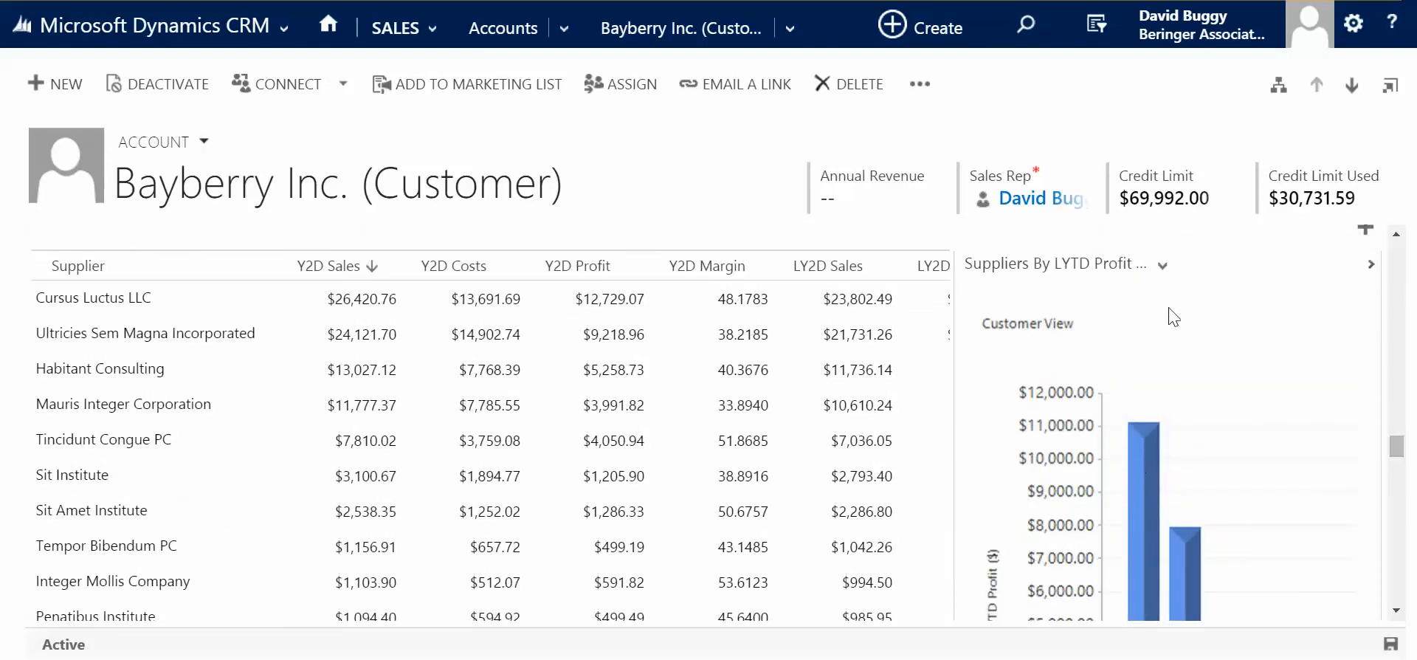
left_click(1163, 265)
scroll(1143, 324, "down", 3)
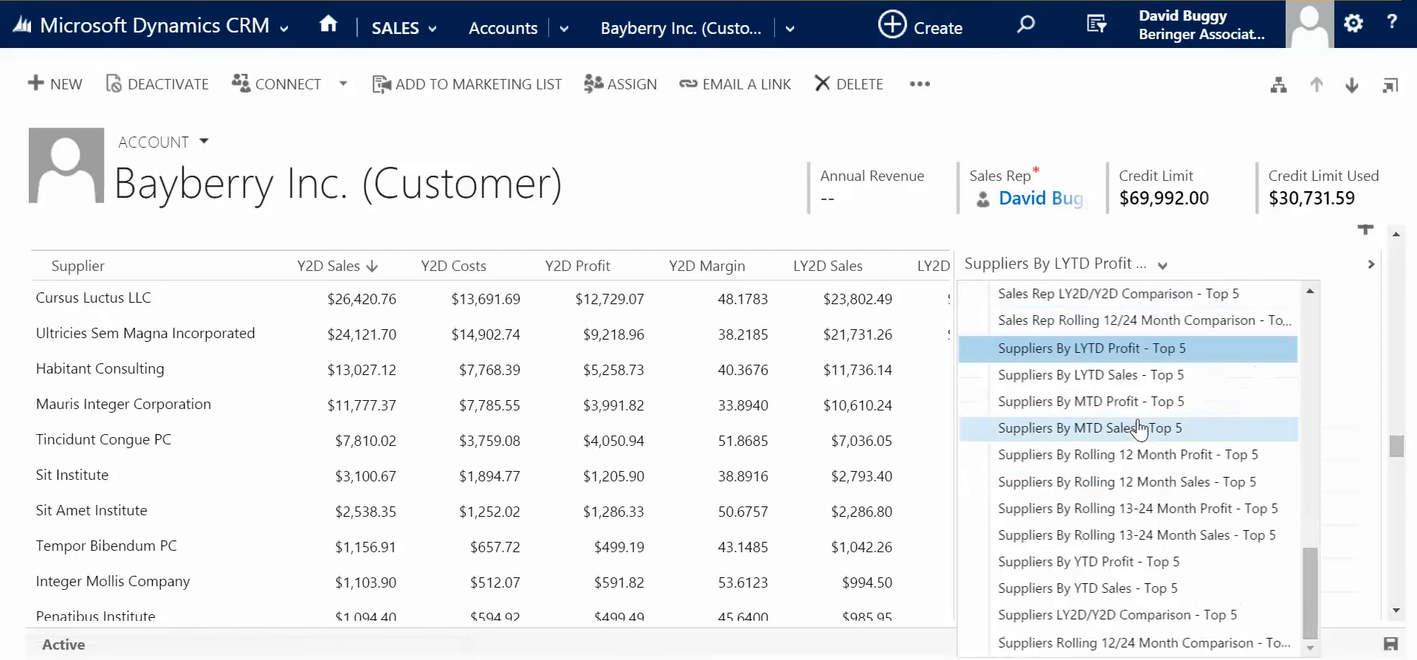
left_click_drag(1303, 560, 1314, 300)
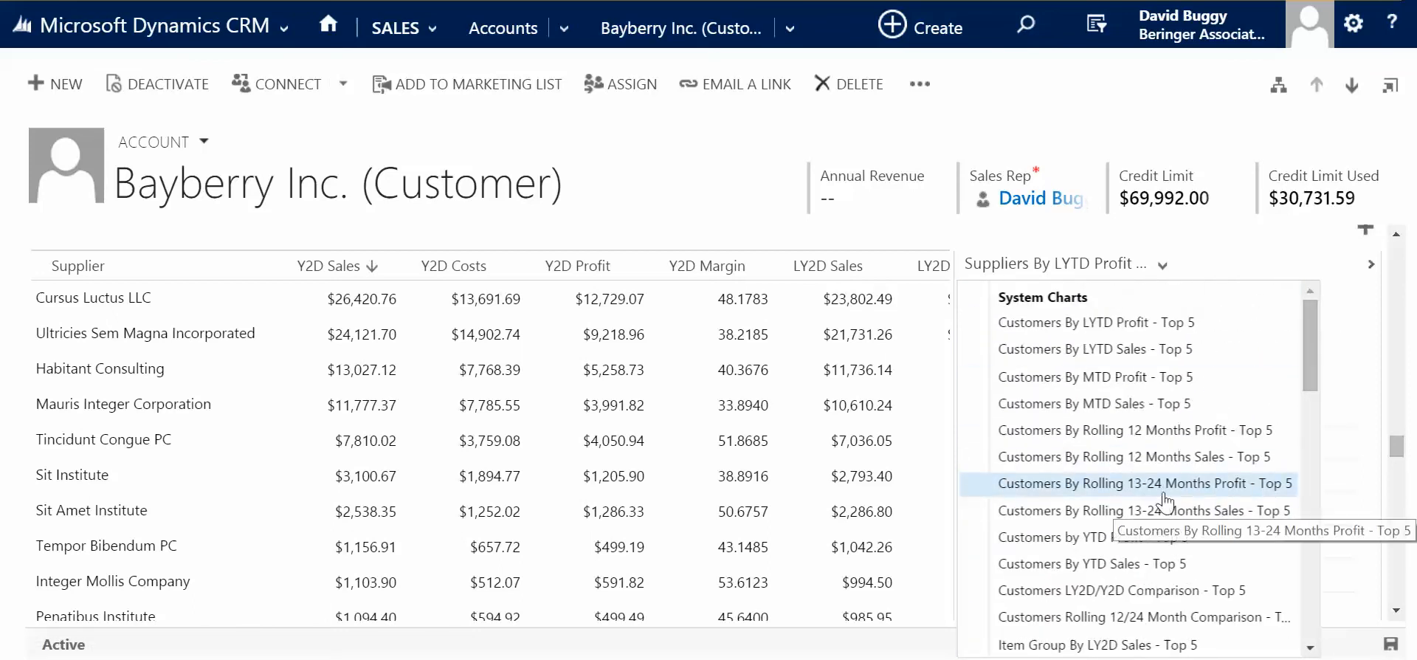
scroll(1145, 508, "down", 10)
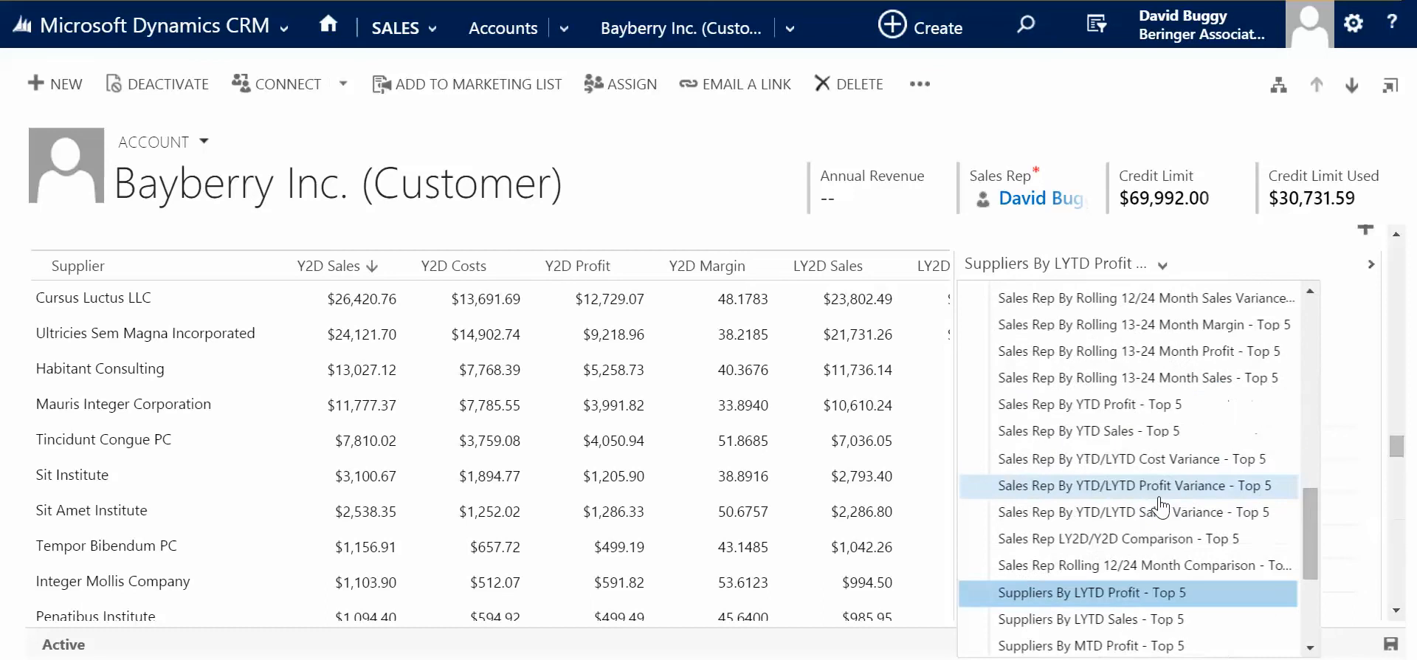
left_click(683, 186)
scroll(747, 509, "down", 5)
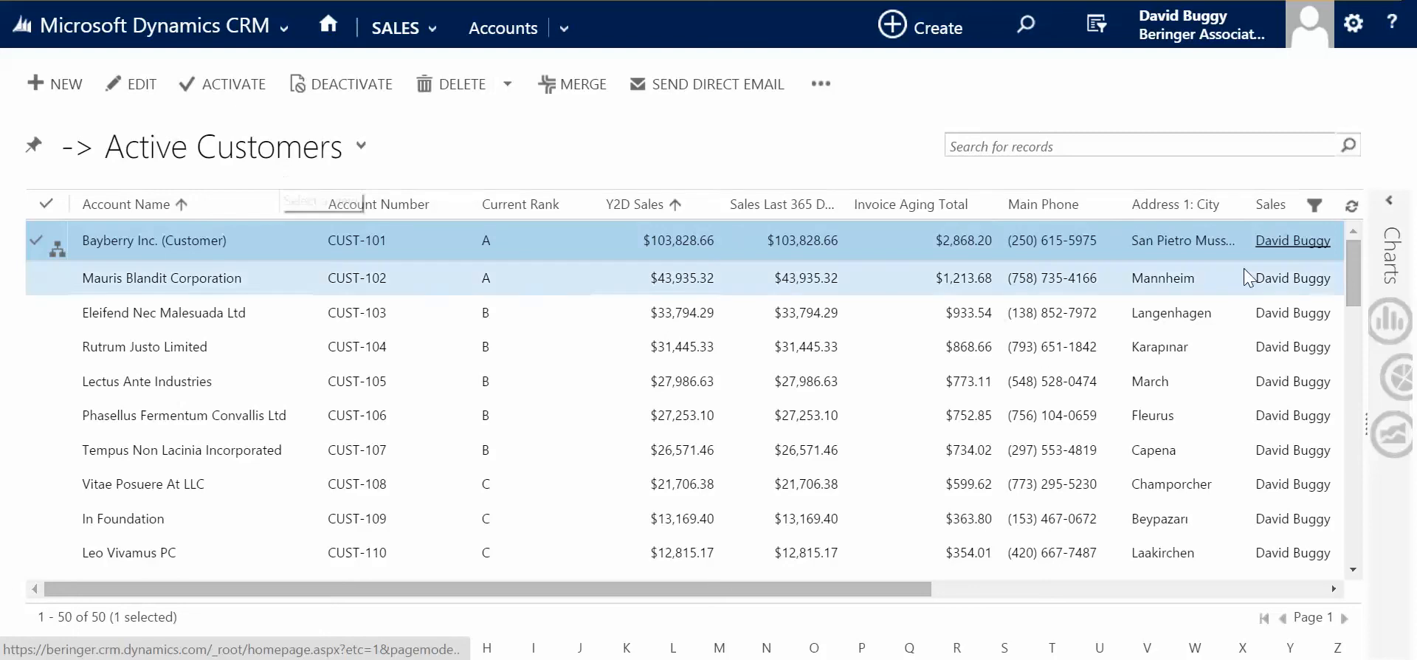
- Show the chart beside the Active Customers list and drill into customer rank C to filter the list
left_click(1390, 201)
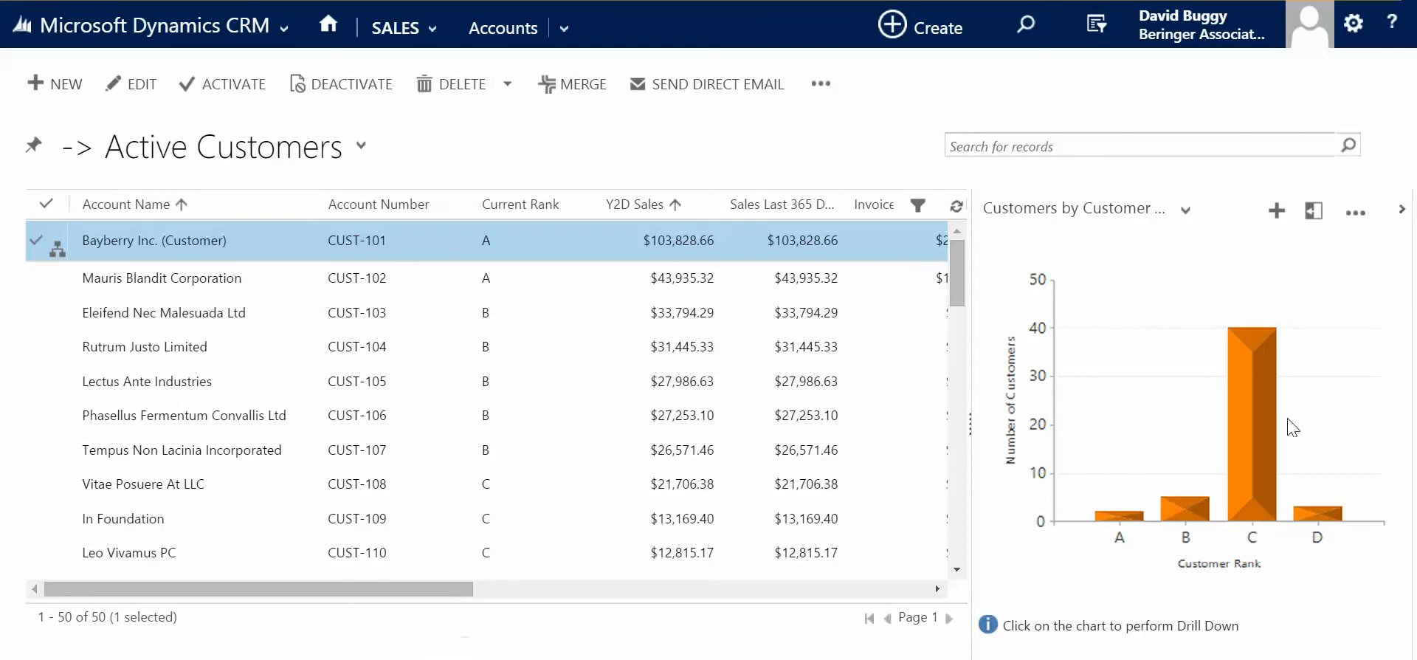
left_click(1246, 402)
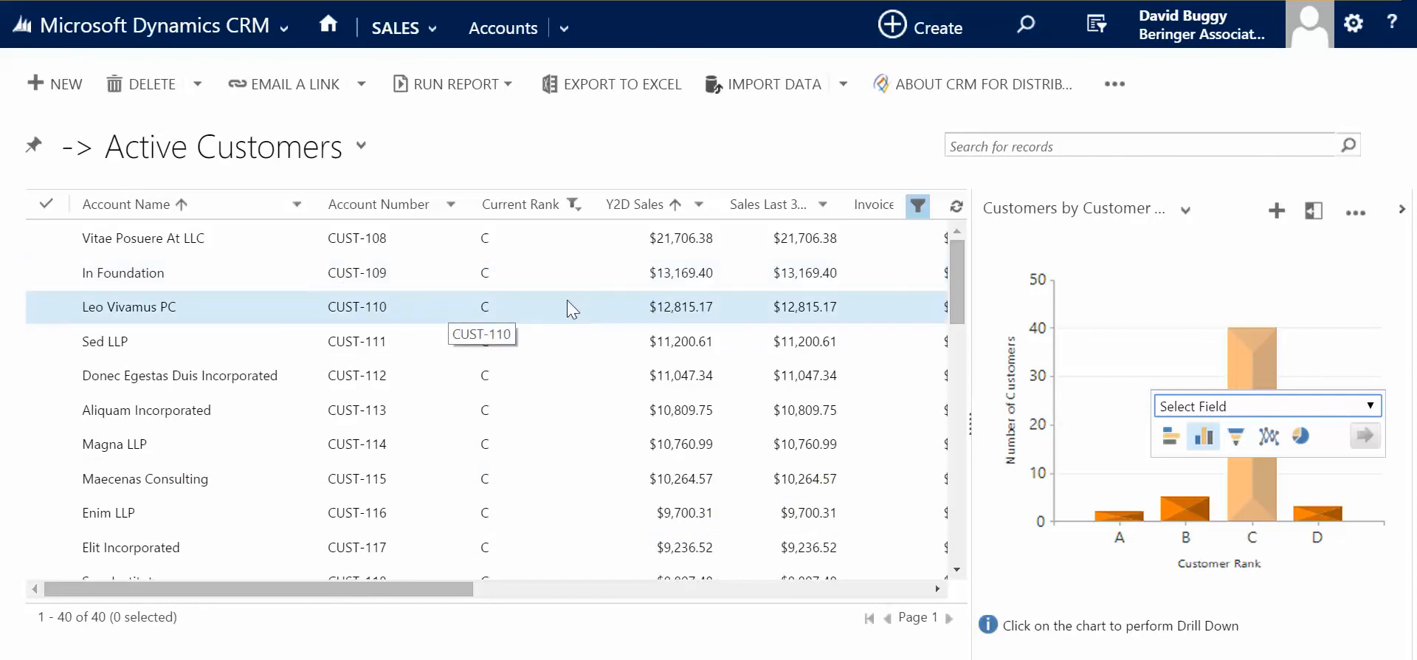
- Switch the Active Customers chart to Top 5 (Profit LYTD)
left_click(1185, 212)
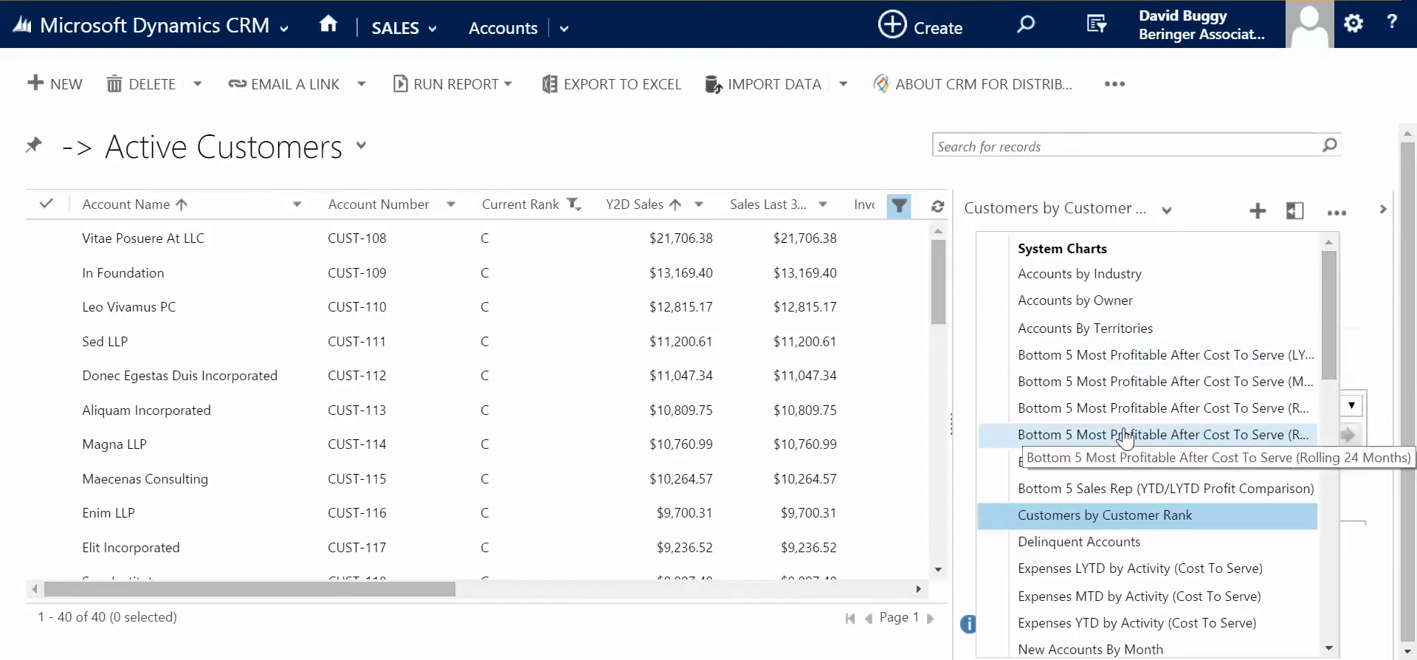
scroll(1118, 502, "down", 2)
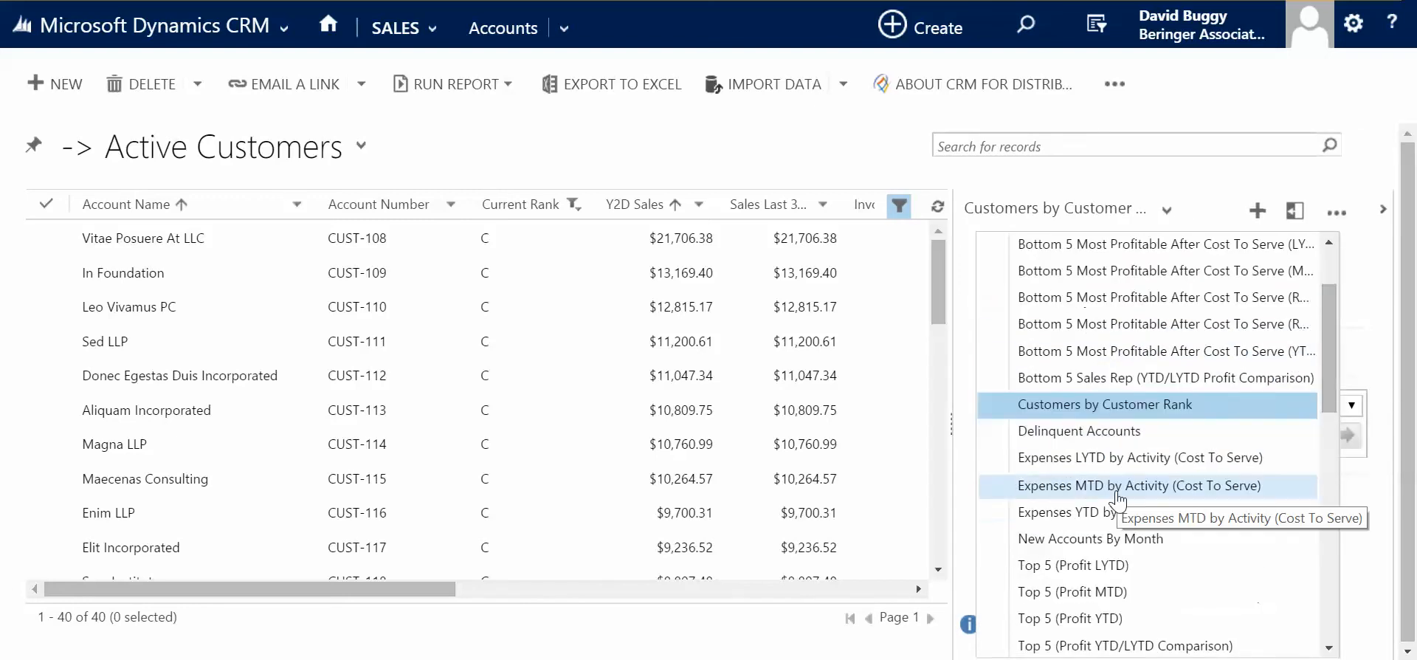
left_click(1120, 567)
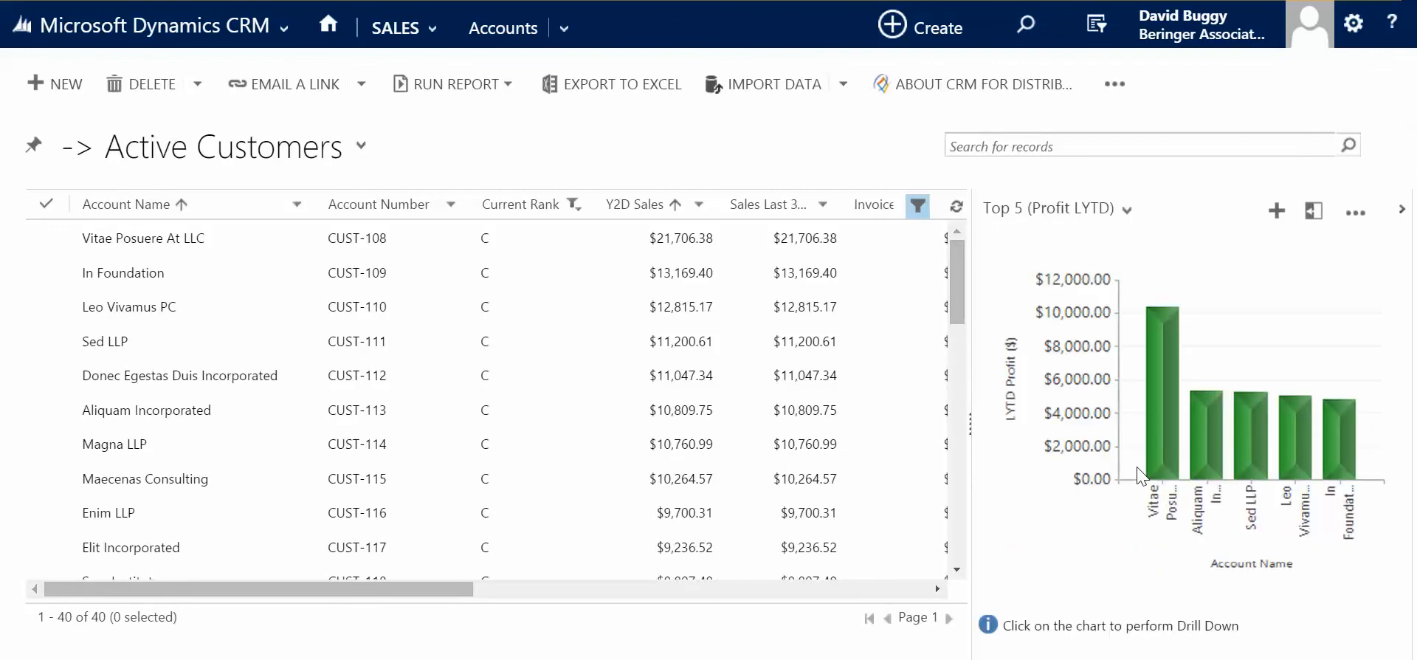